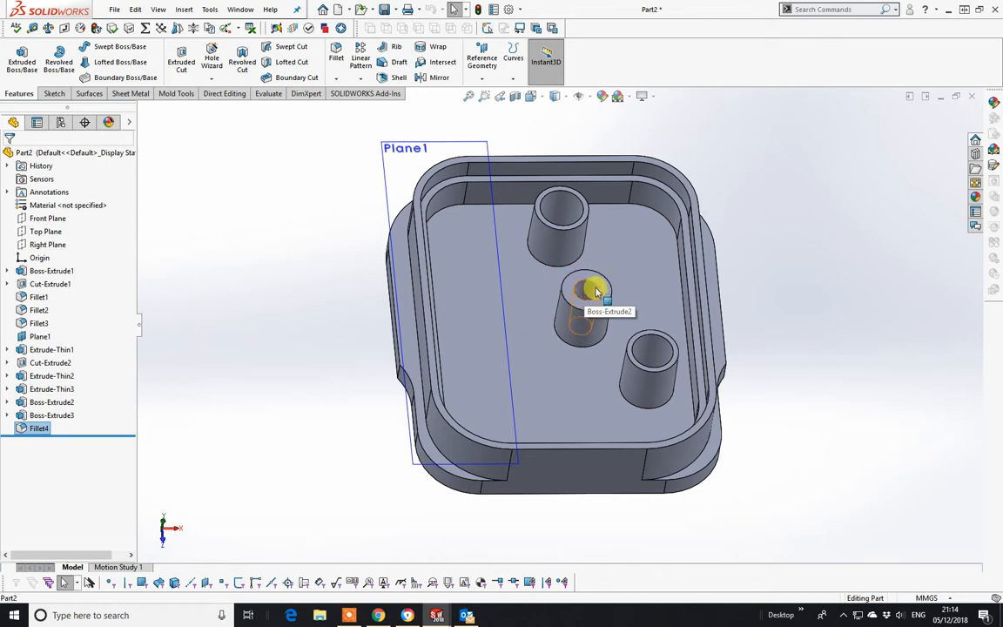
Start a new sketch on the narrow stepped ledge running along the inside of the housing wall
key("space")
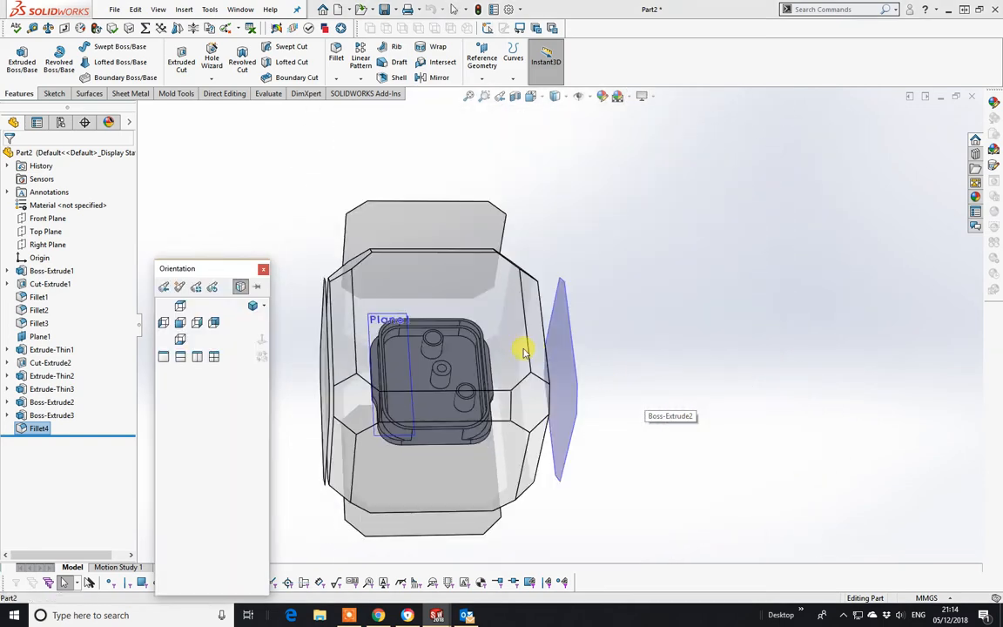
left_click(477, 340)
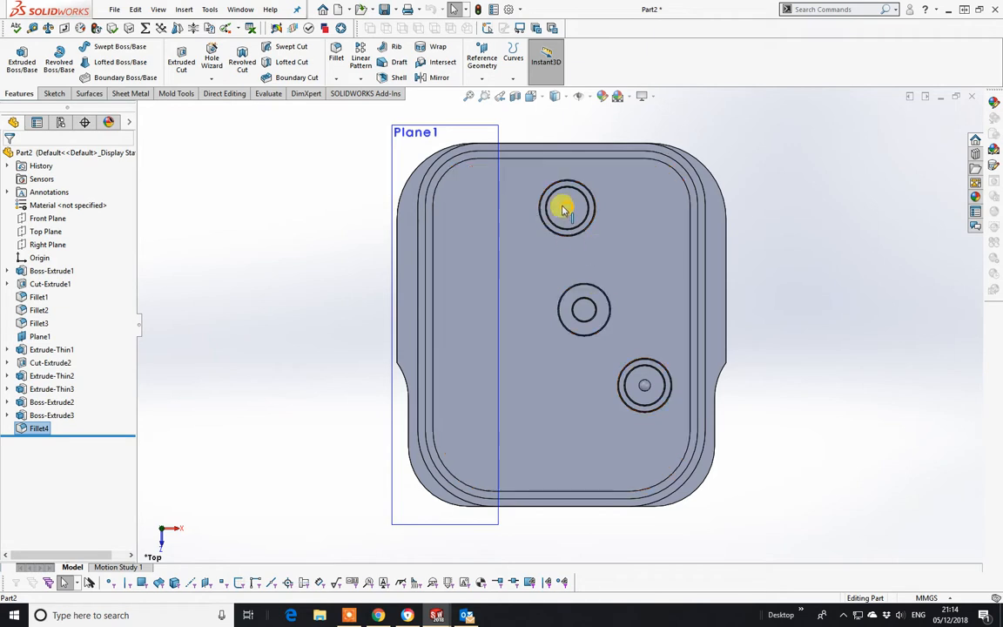
left_click(87, 94)
left_click(52, 93)
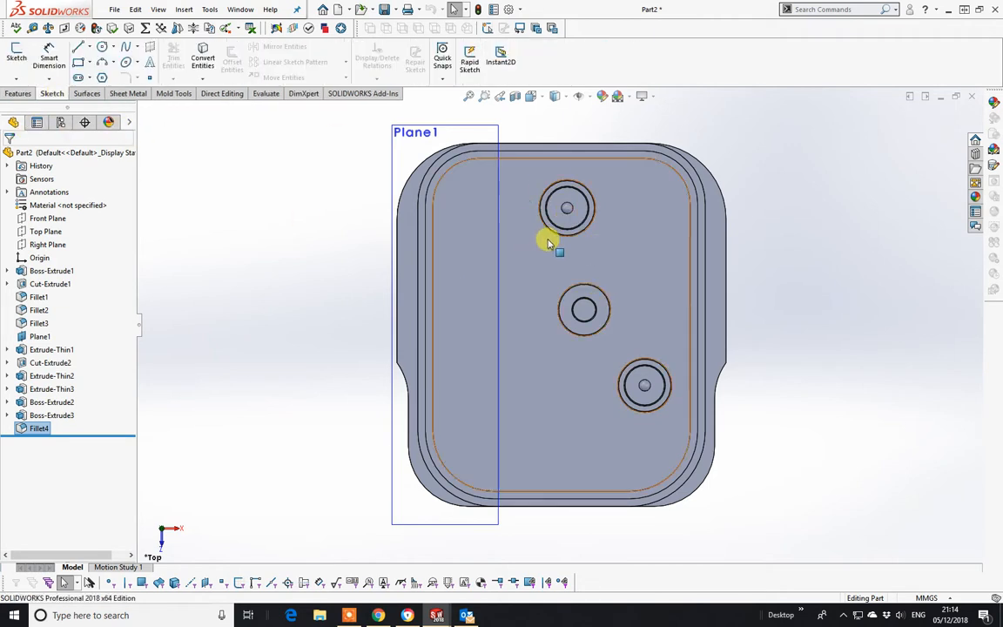
left_click(537, 267)
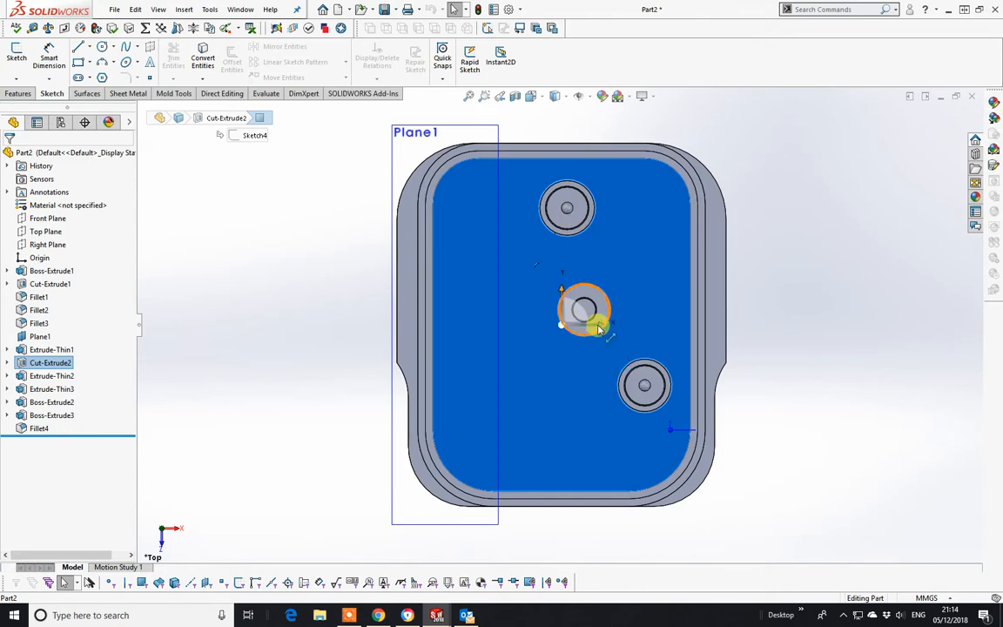
mouse_move(649, 159)
middle_mouse_down()
mouse_move(643, 172)
mouse_move(656, 138)
middle_mouse_up()
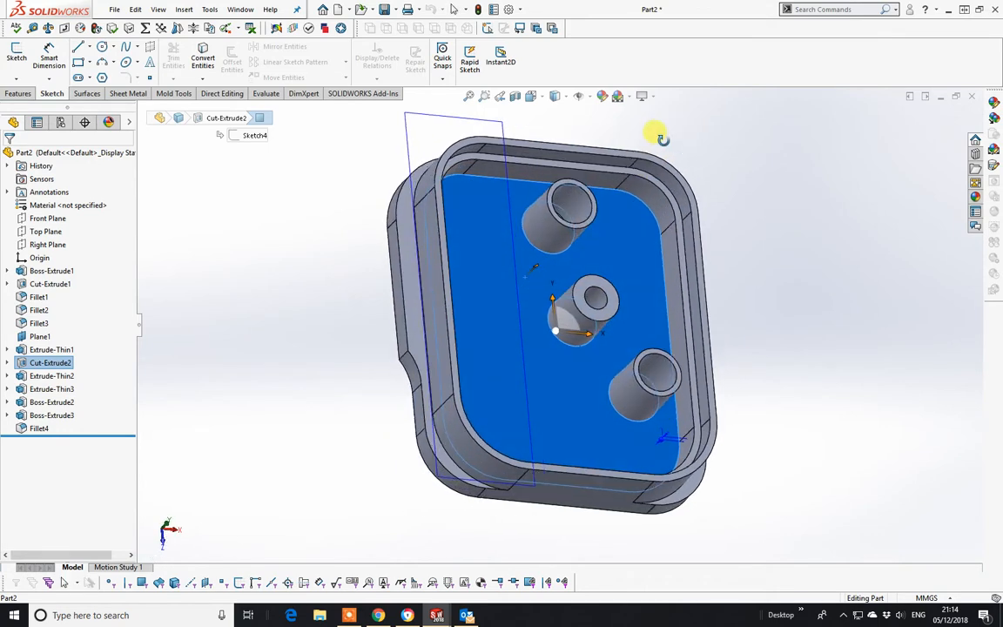
key("Escape")
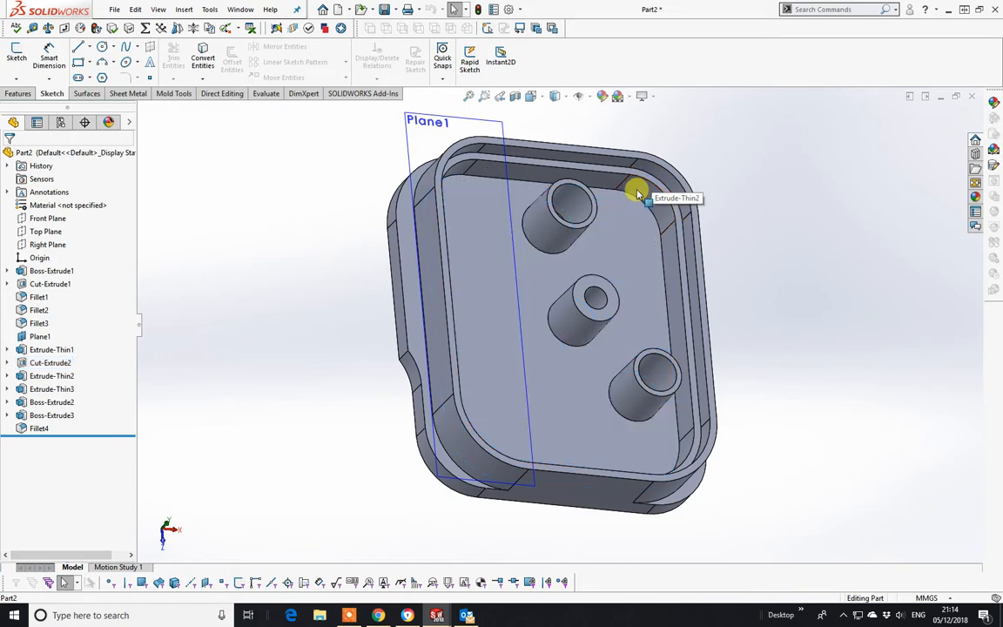
key("z")
middle_click_drag(645, 338, 609, 246)
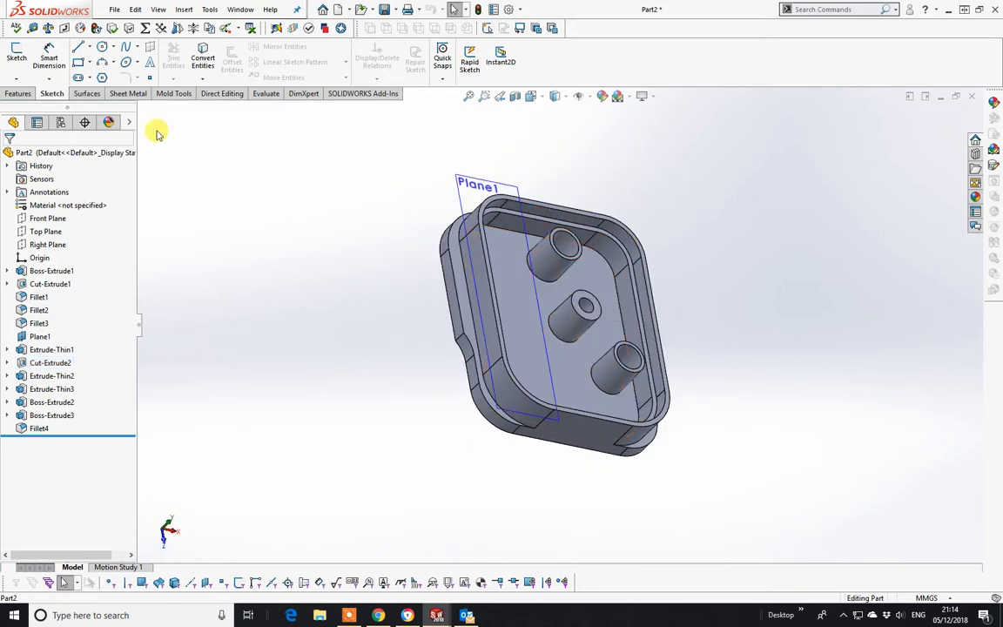
left_click(12, 57)
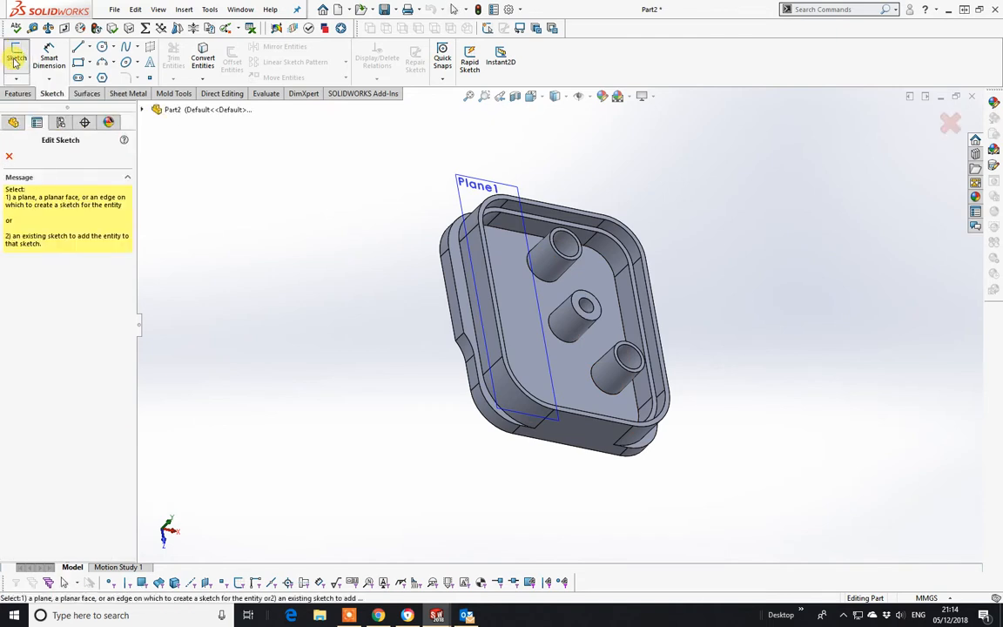
scroll(608, 251, "down", 5)
left_click(609, 244)
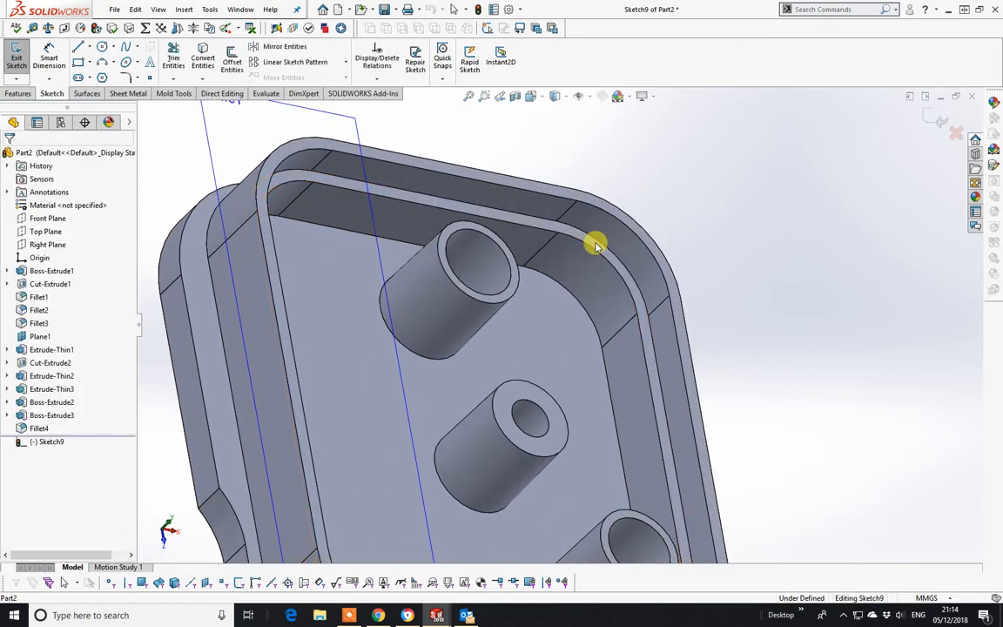
Draw a centerline about 10.4 mm long from the lower side of the upper boss to the middle boss's centre
left_click(89, 47)
left_click(90, 69)
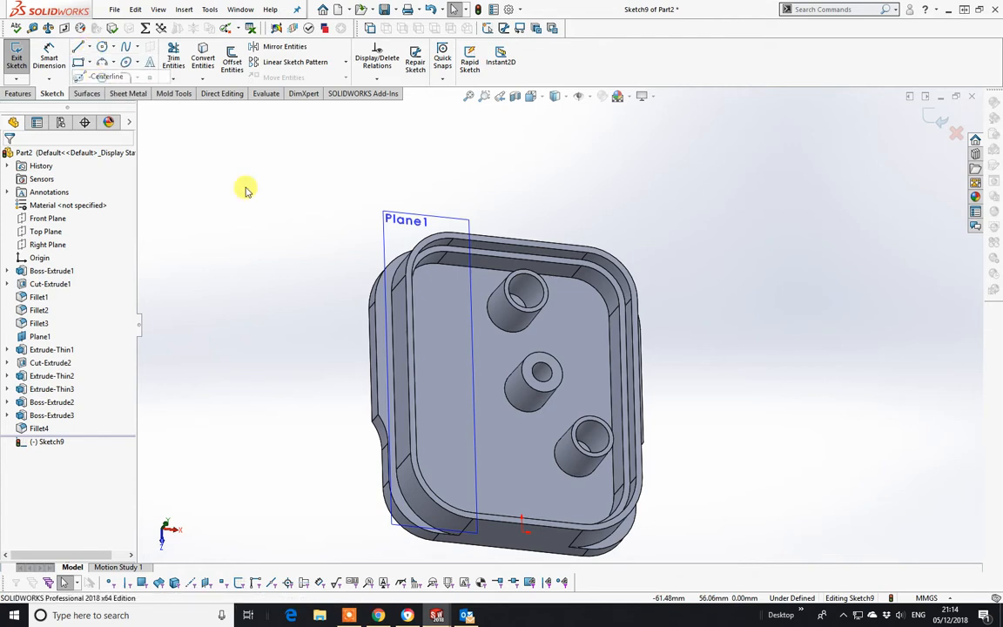
left_click(524, 318)
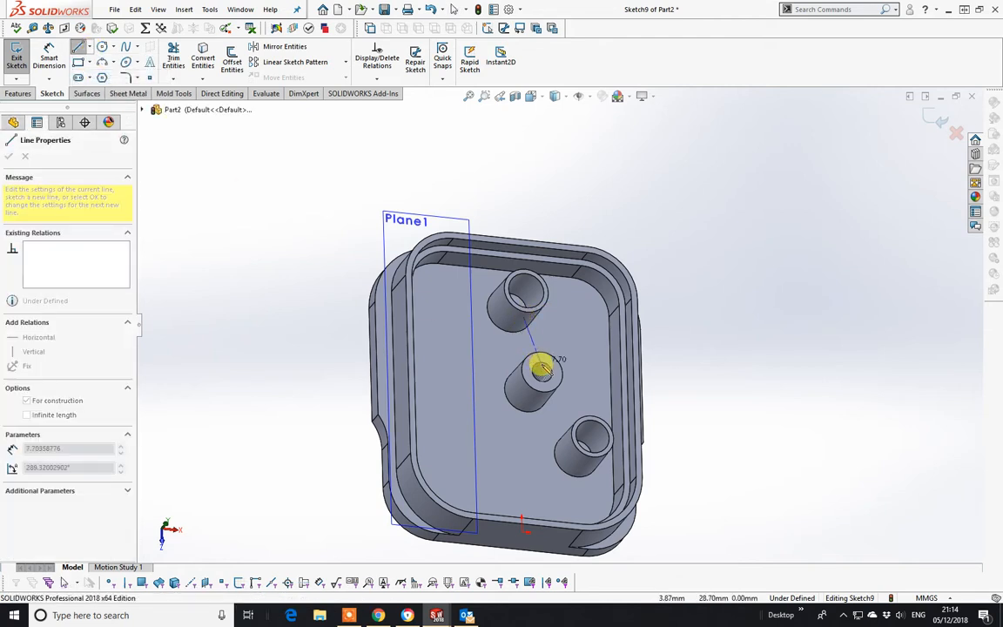
left_click(541, 373)
right_click(549, 371)
left_click(559, 377)
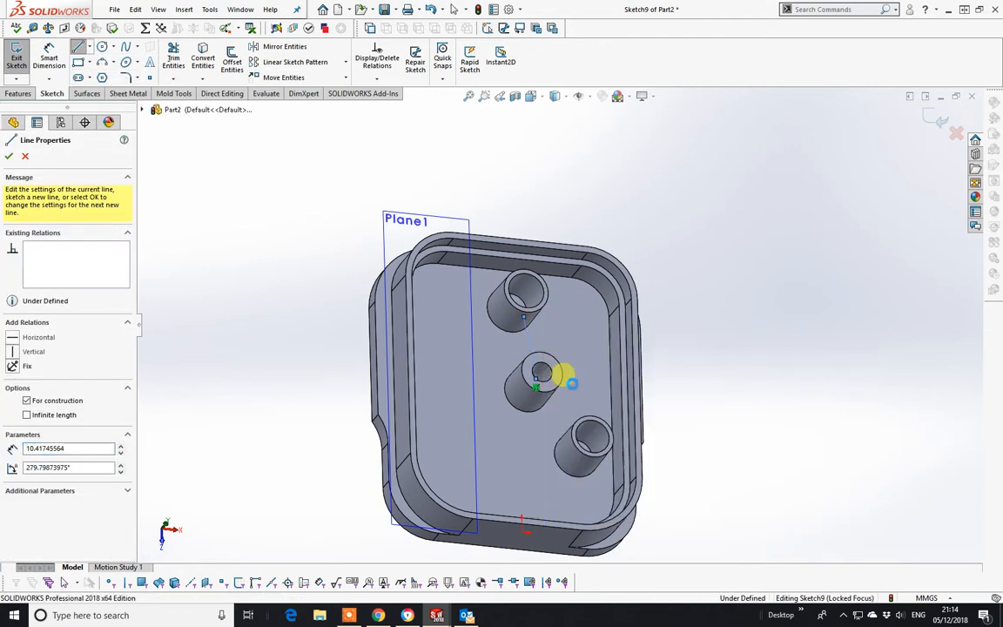
From the Top view, move the centerline's free end onto the centre of the upper boss
mouse_move(540, 342)
middle_mouse_down()
mouse_move(605, 291)
mouse_move(515, 341)
middle_mouse_up()
key("space")
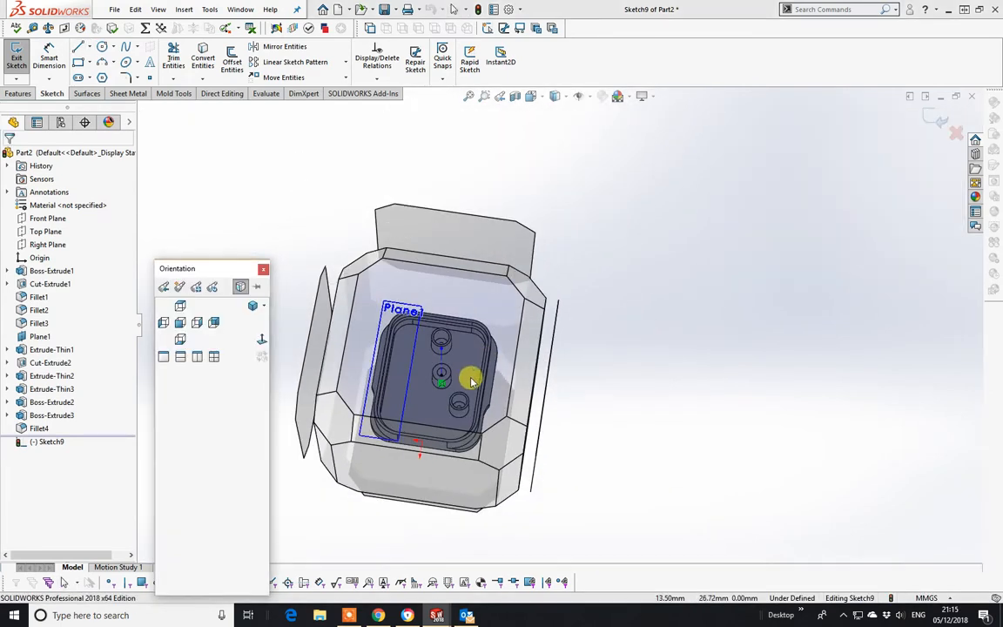
left_click(471, 380)
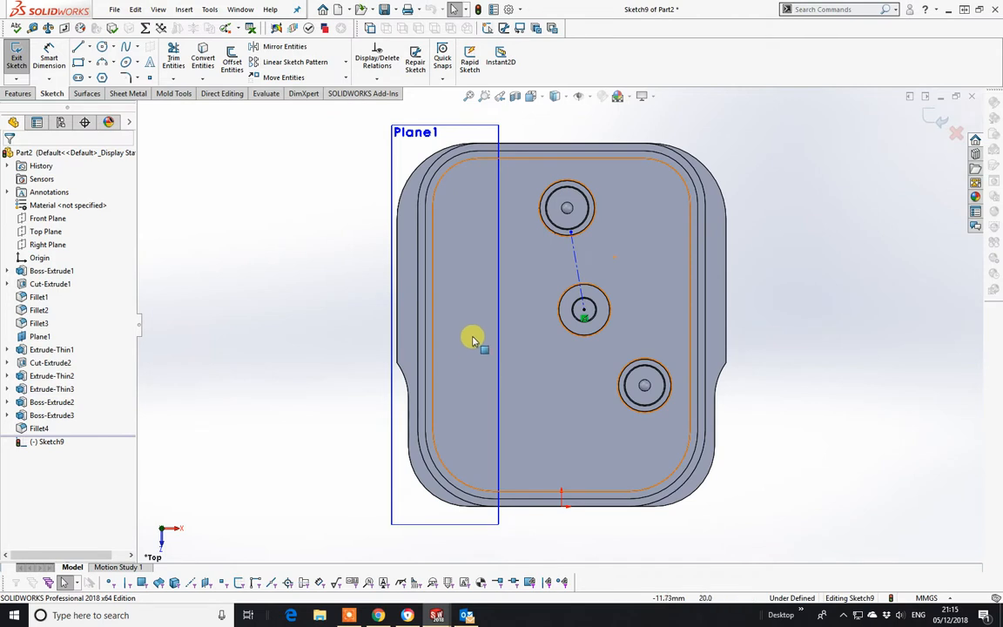
left_click_drag(564, 250, 567, 209)
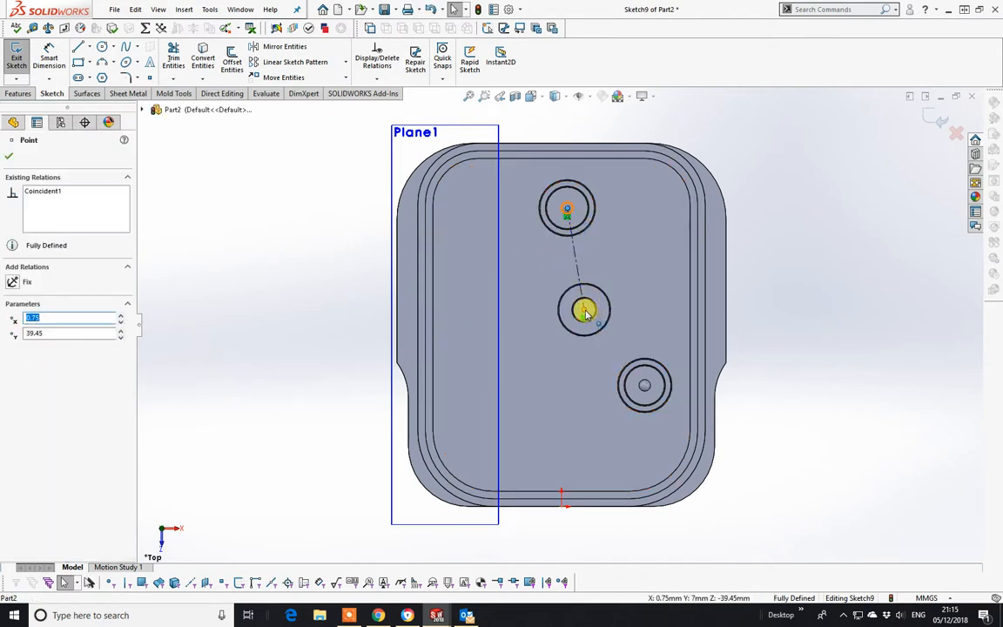
Draw a centerline from the middle boss's centre to the centre of the lower-right boss
left_click(90, 48)
left_click(84, 67)
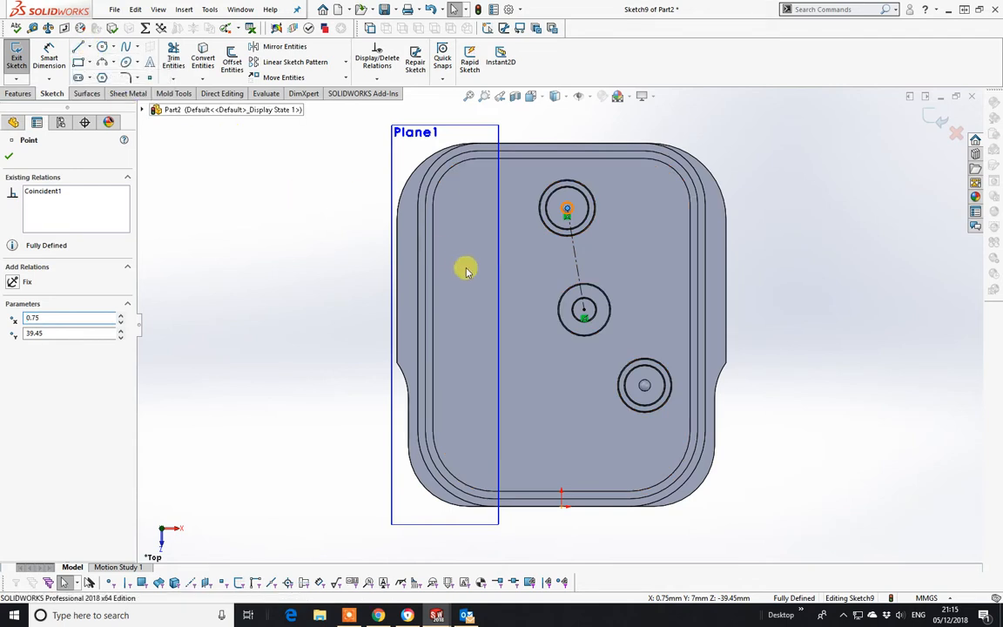
left_click(584, 311)
left_click(644, 385)
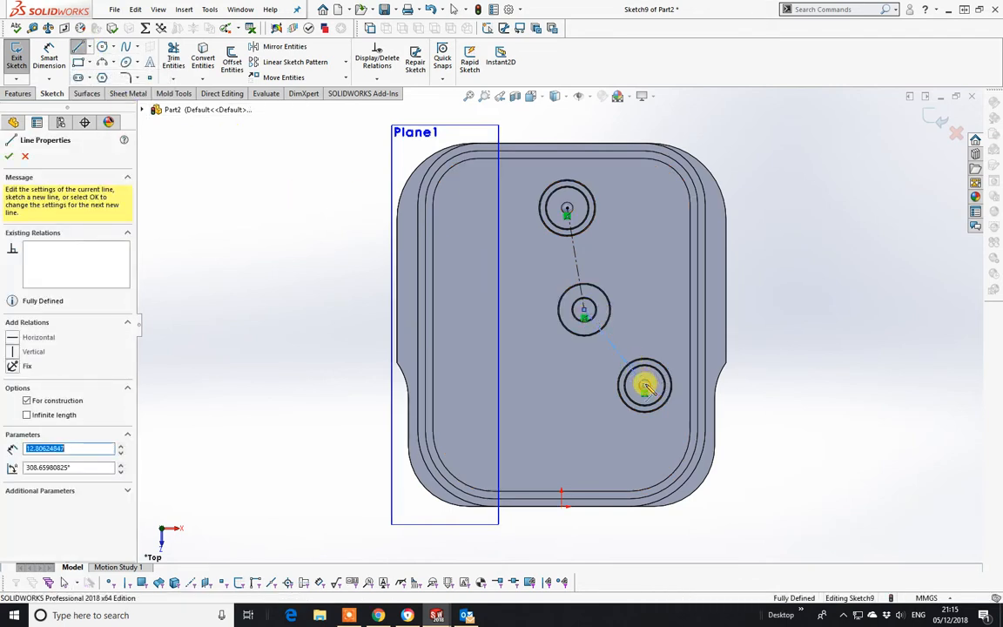
right_click(646, 386)
left_click(677, 391)
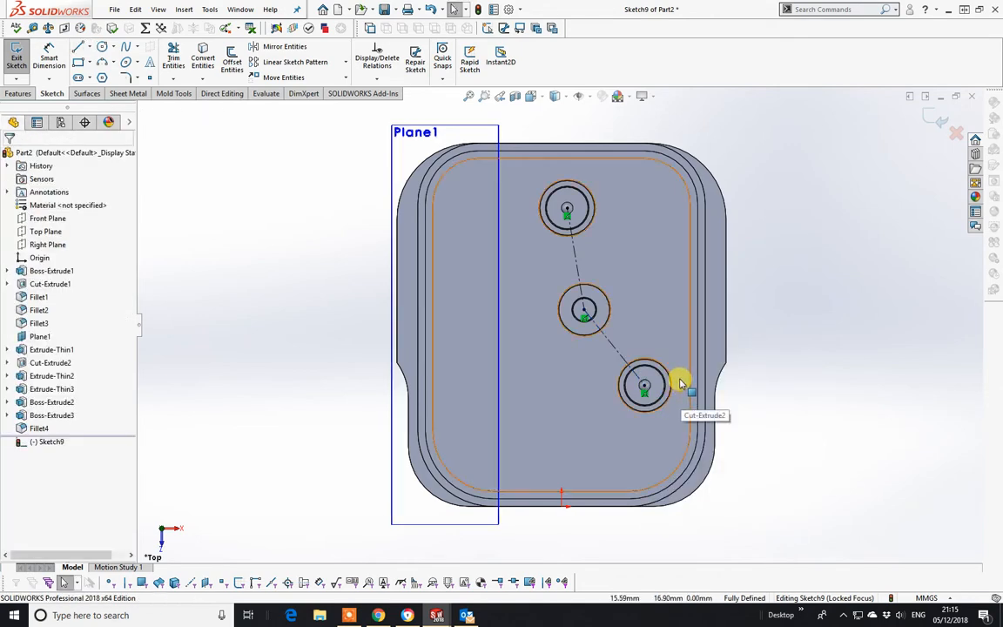
Draw a 6 mm horizontal centerline from the lower-right boss's centre to the inner edge of the right wall
left_click(89, 46)
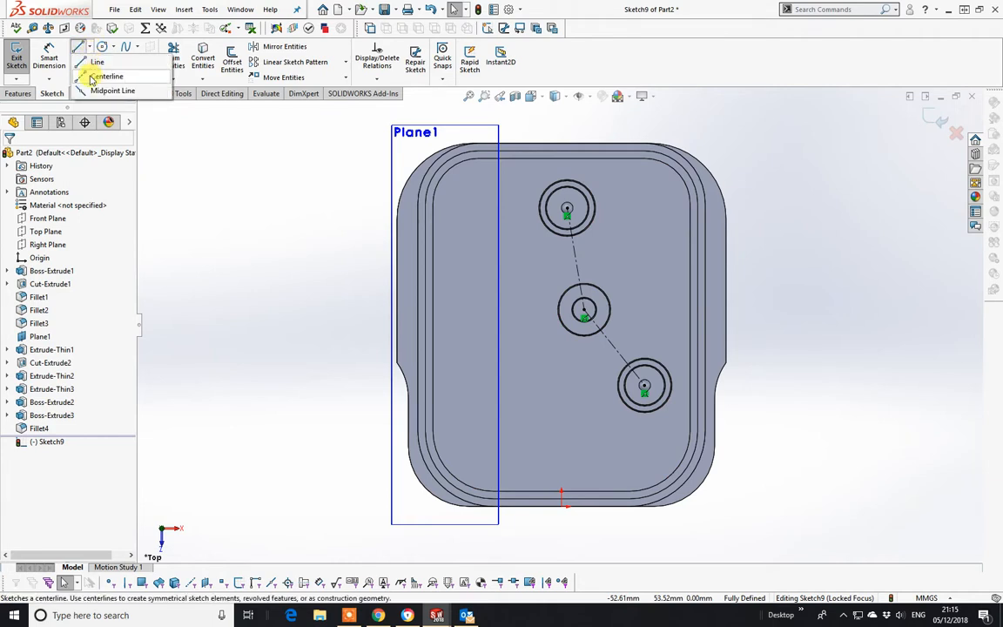
left_click(92, 77)
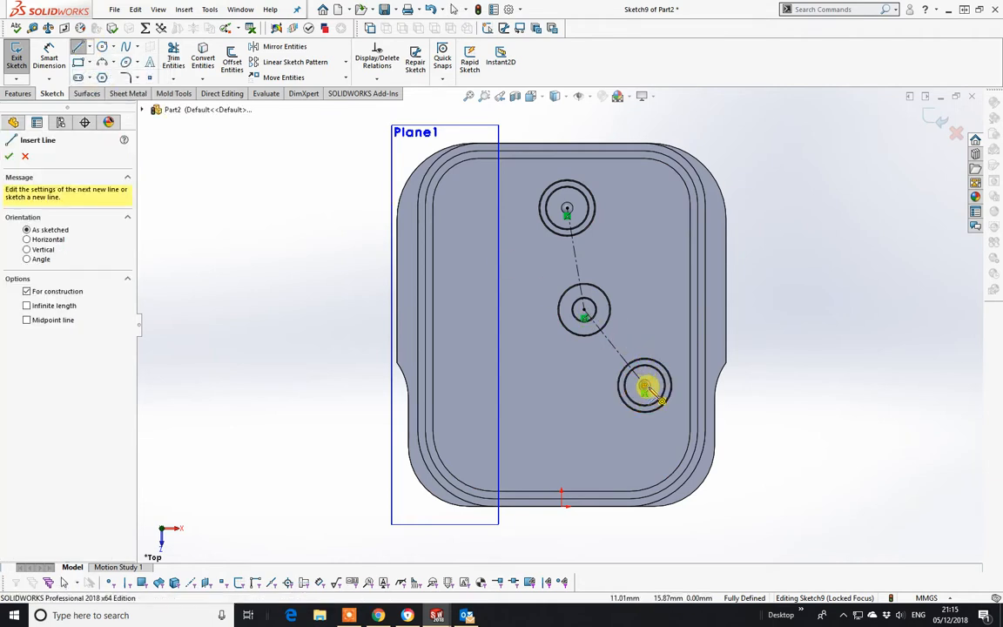
left_click_drag(645, 386, 692, 385)
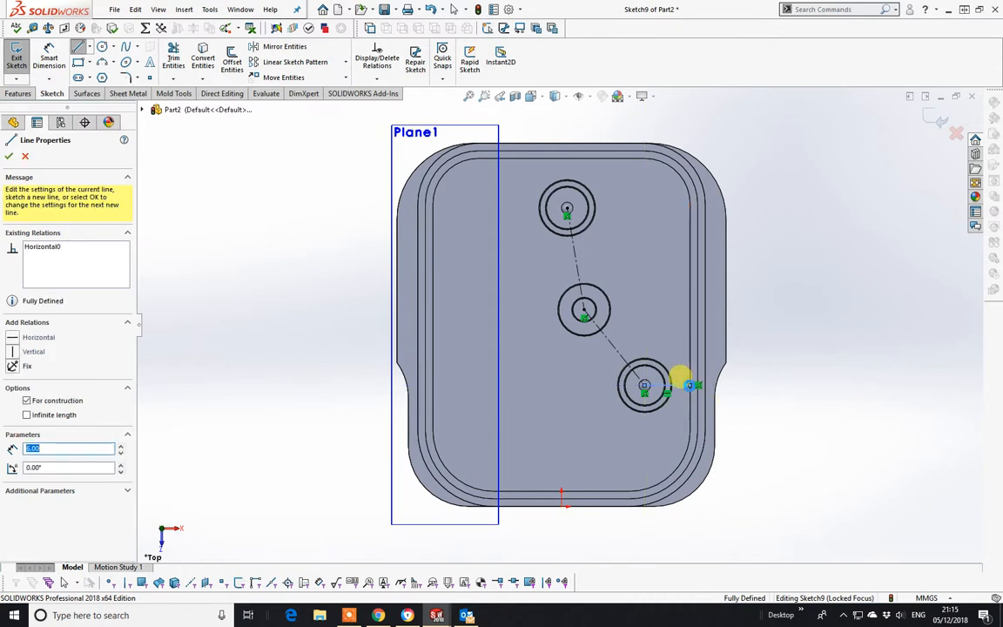
left_click(691, 385)
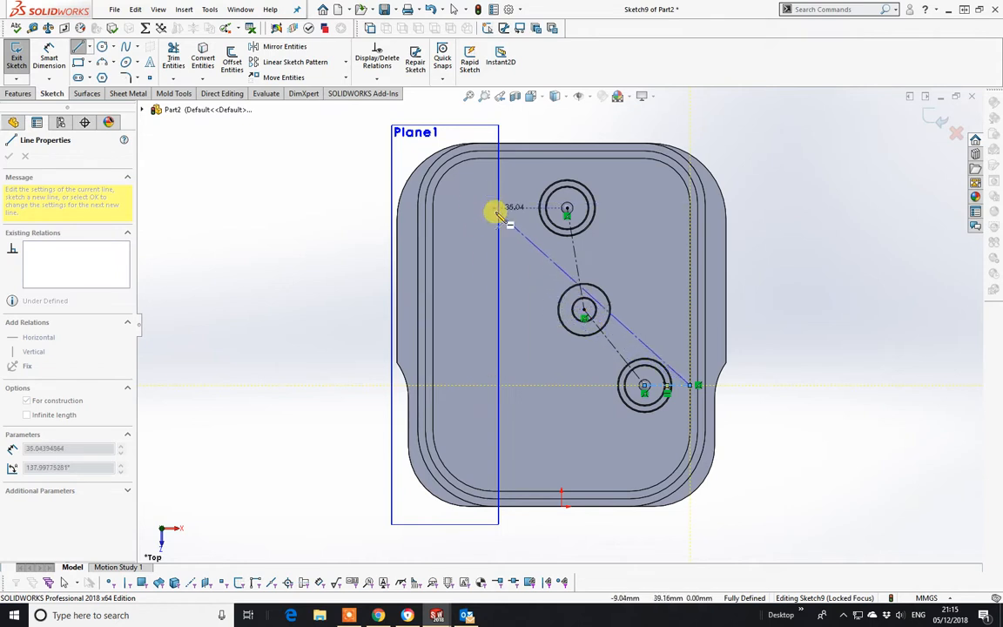
key("Escape")
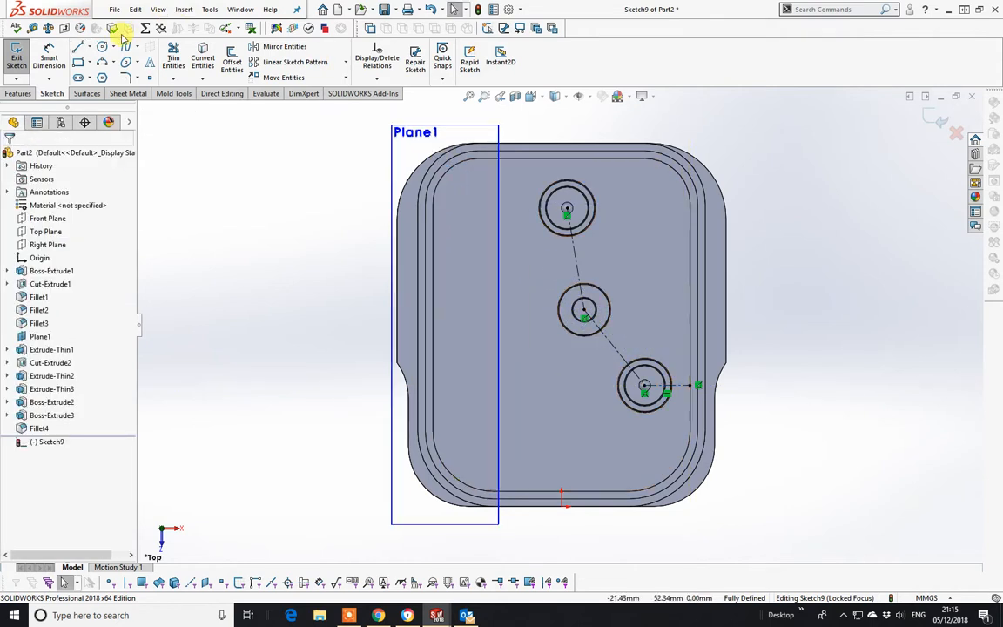
Draw a vertical centerline about 4.5 mm long down from the inner edge of the top wall, at the upper-left corner
left_click(90, 48)
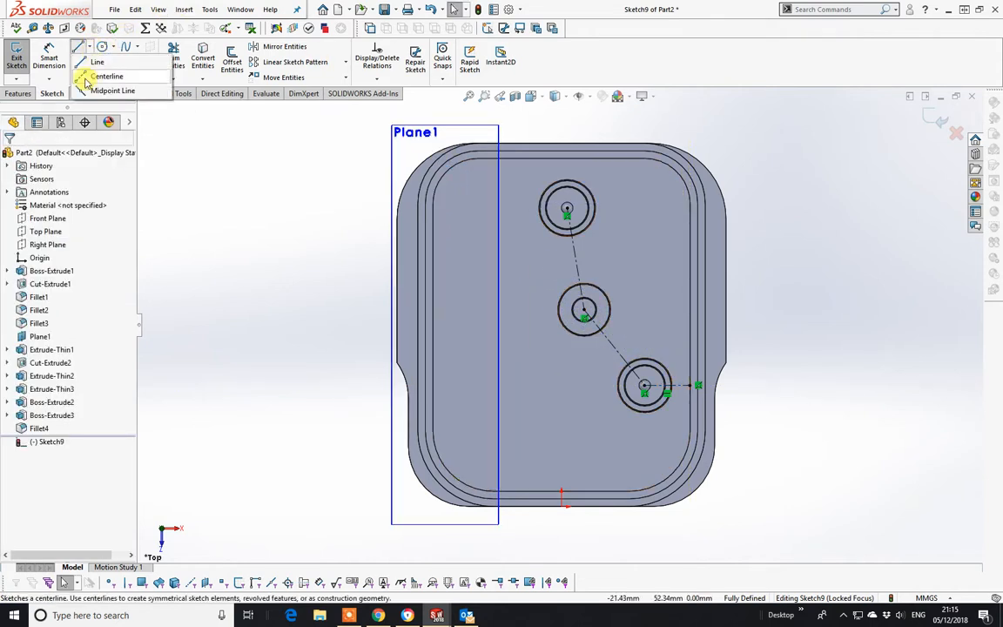
left_click(97, 70)
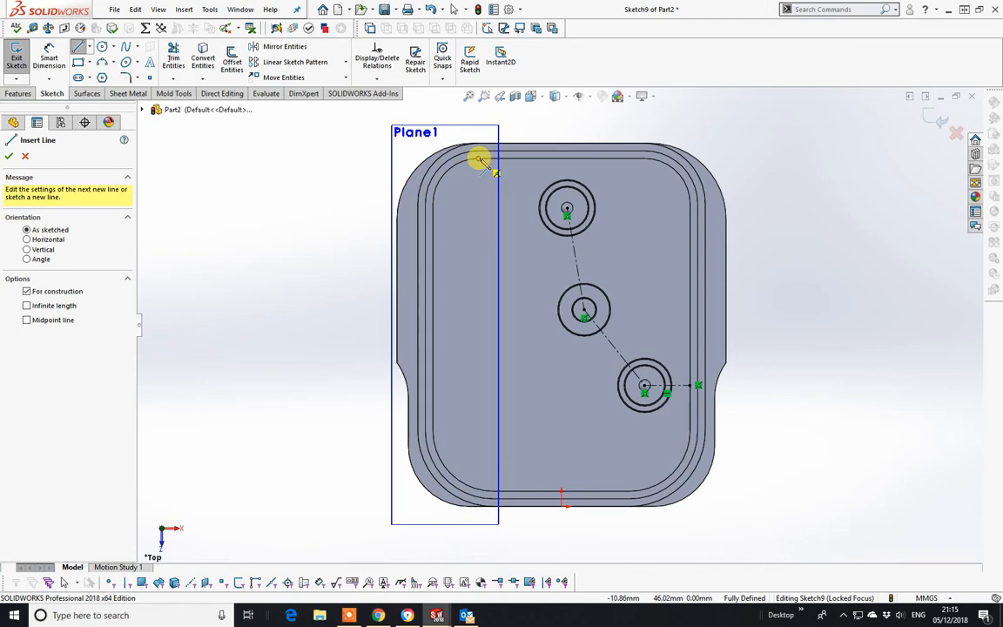
left_click_drag(477, 160, 478, 177)
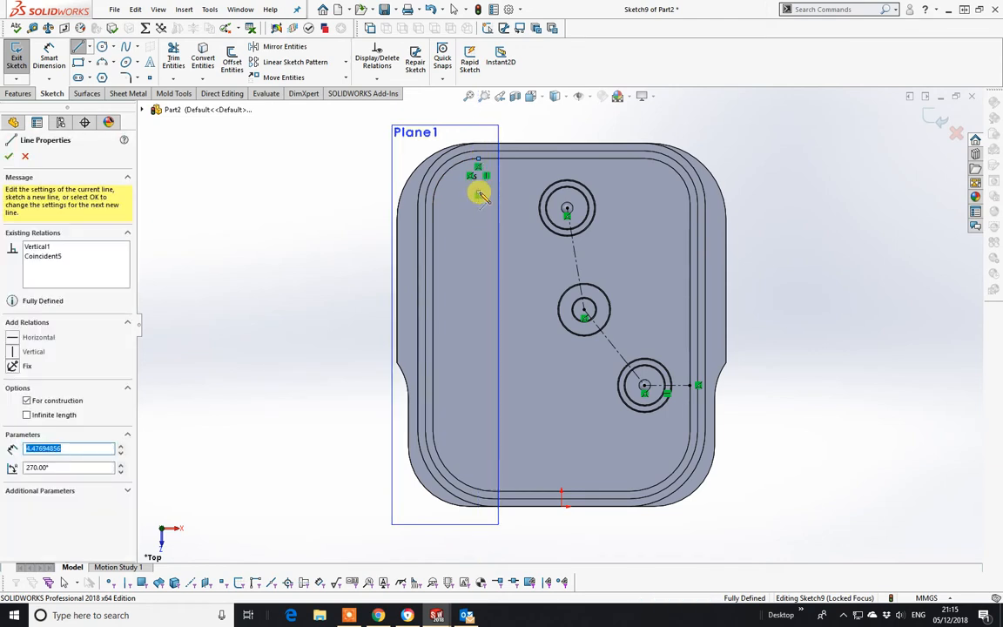
right_click(482, 195)
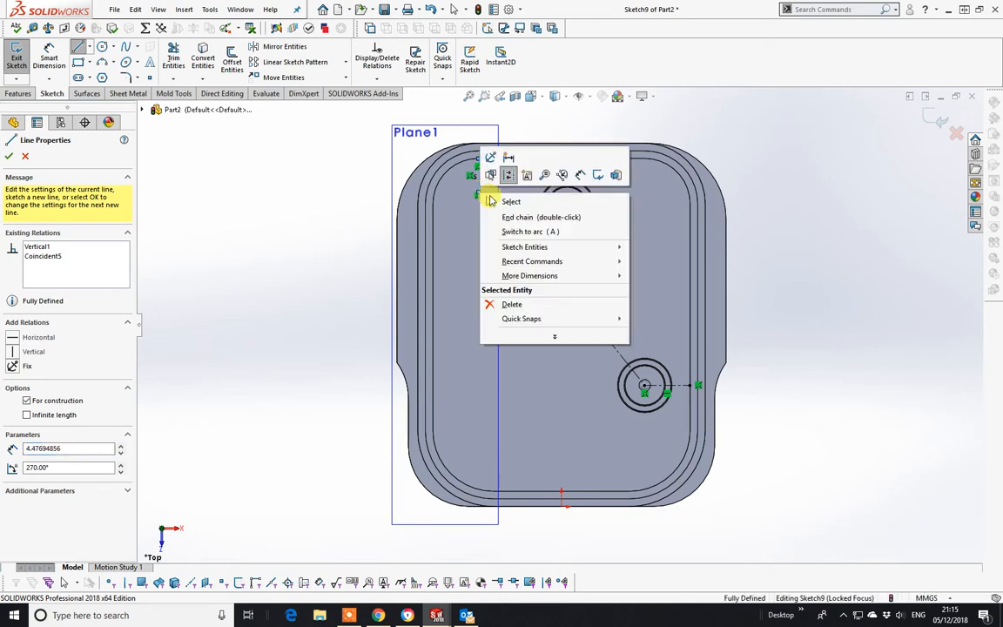
left_click(498, 200)
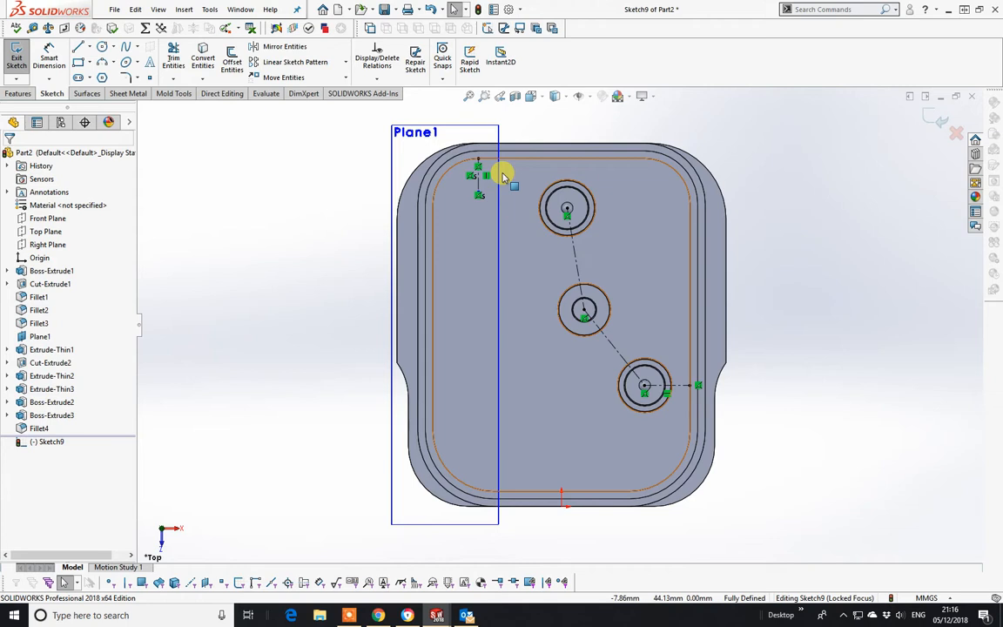
scroll(484, 164, "down", 2)
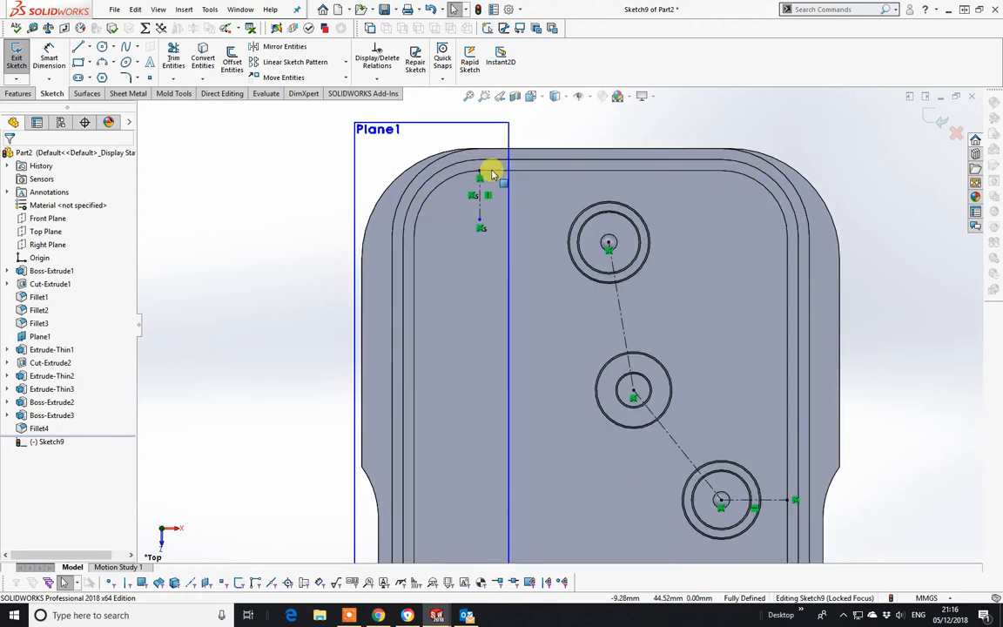
left_click(48, 54)
left_click(395, 253)
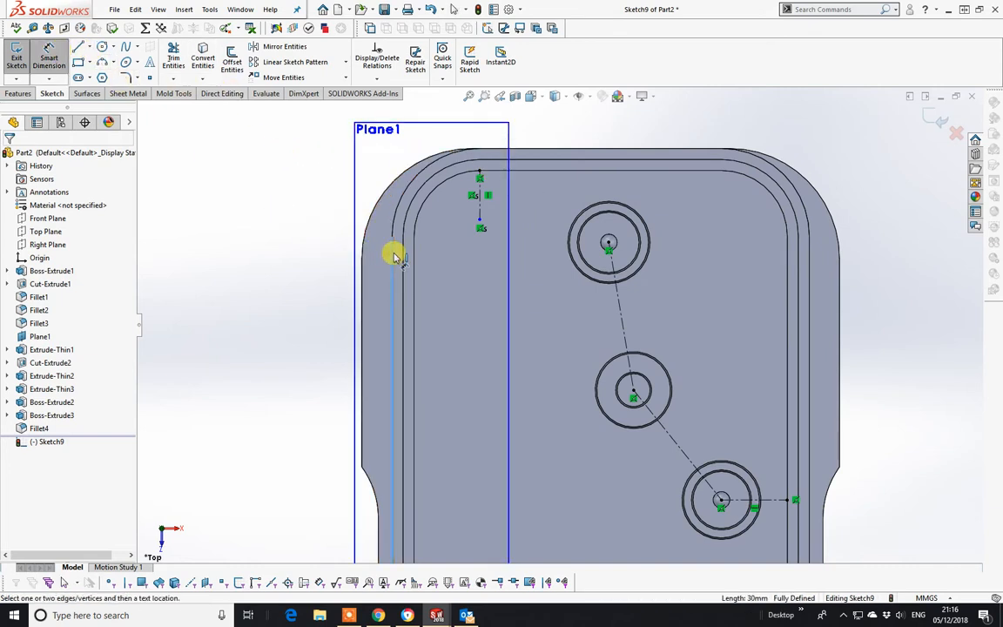
left_click(479, 211)
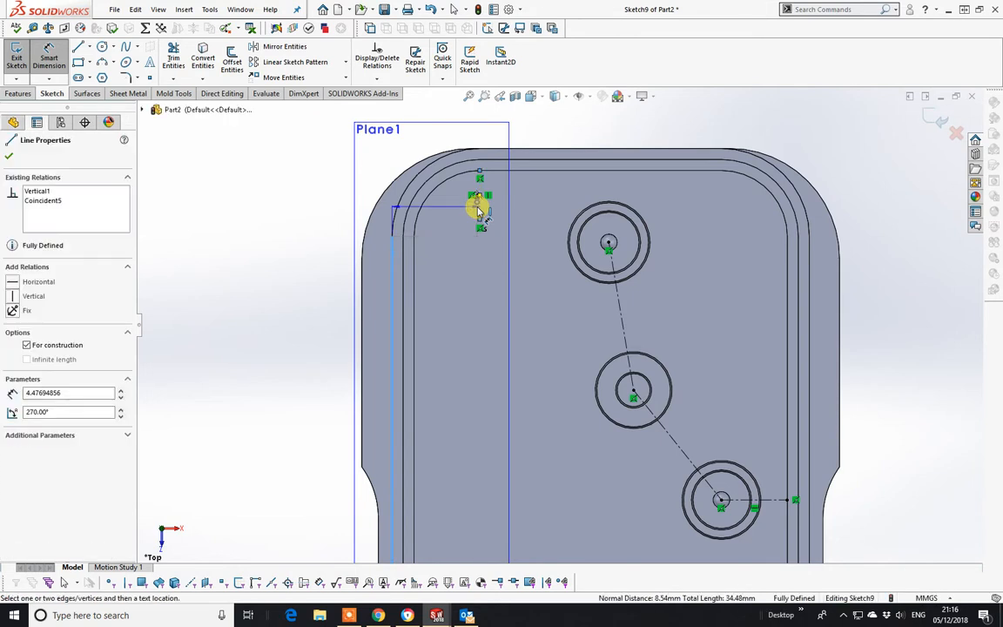
key("Escape")
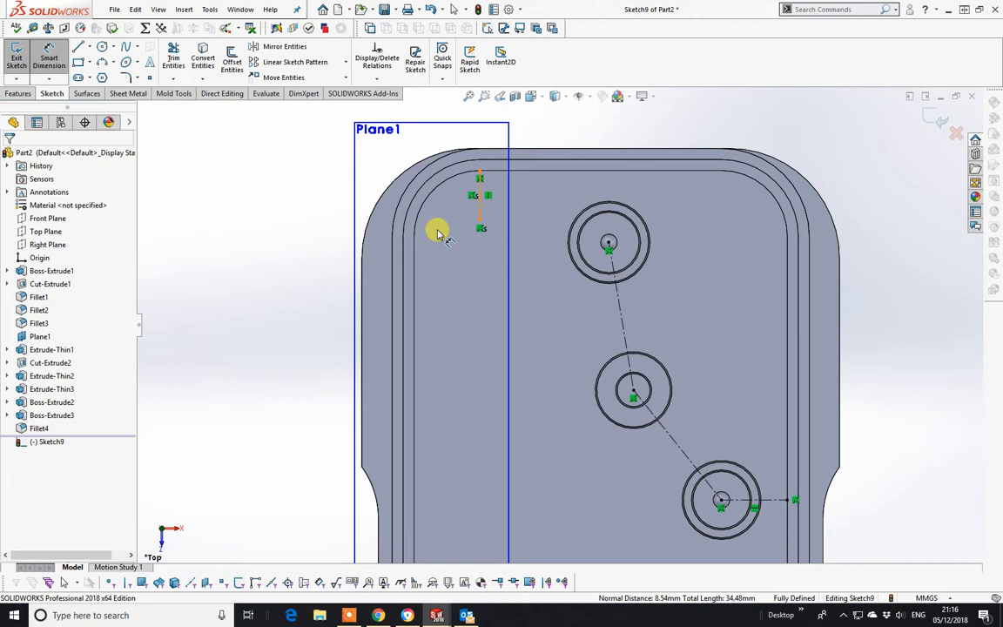
Draw a horizontal centerline across the left wall near the upper-left corner, starting outside the housing and ending just short of the vertical centerline
left_click(86, 48)
left_click(107, 77)
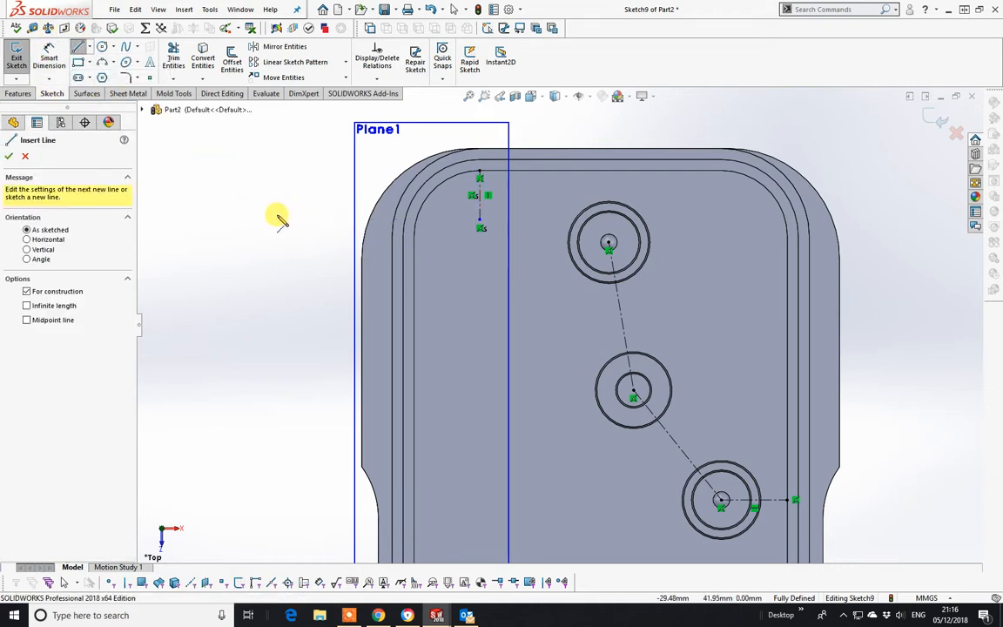
left_click(278, 213)
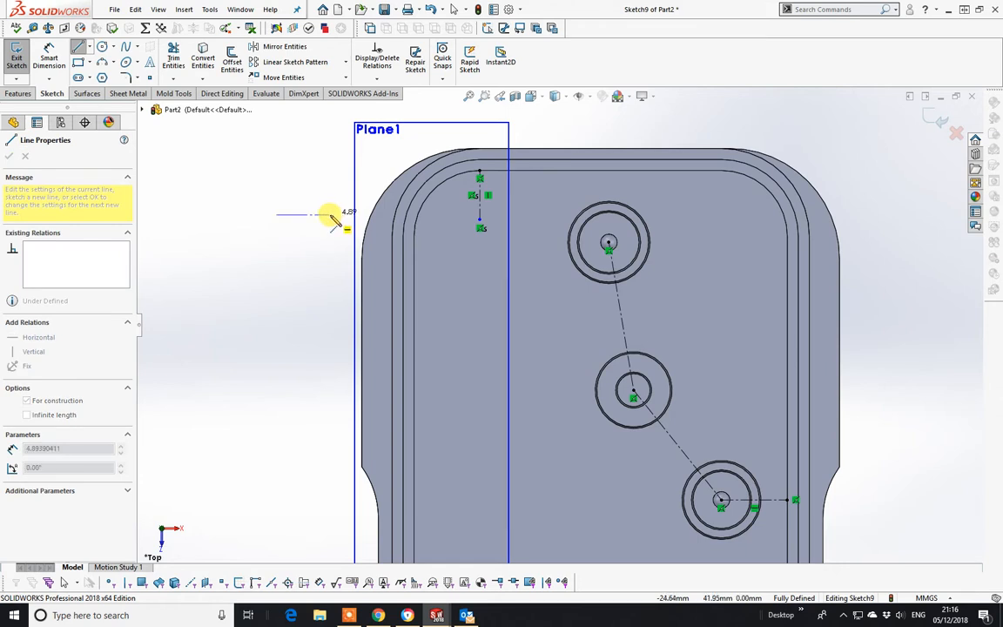
left_click(440, 214)
right_click(442, 215)
left_click(470, 223)
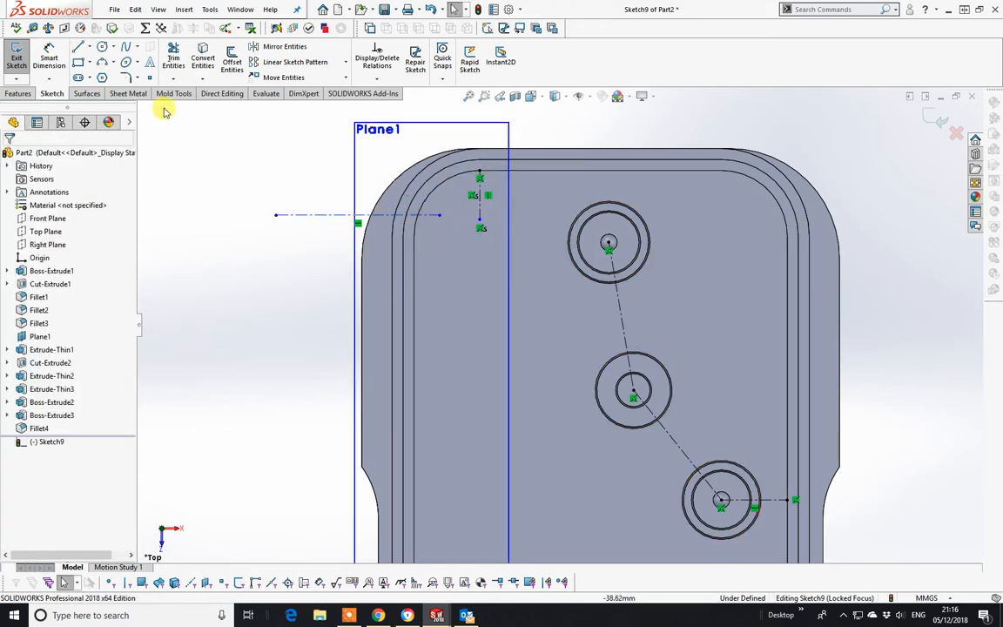
Dimension the horizontal corner centerline 7 mm below the housing's outer top edge and move its outer endpoint onto the left wall's inner edge
left_click(49, 54)
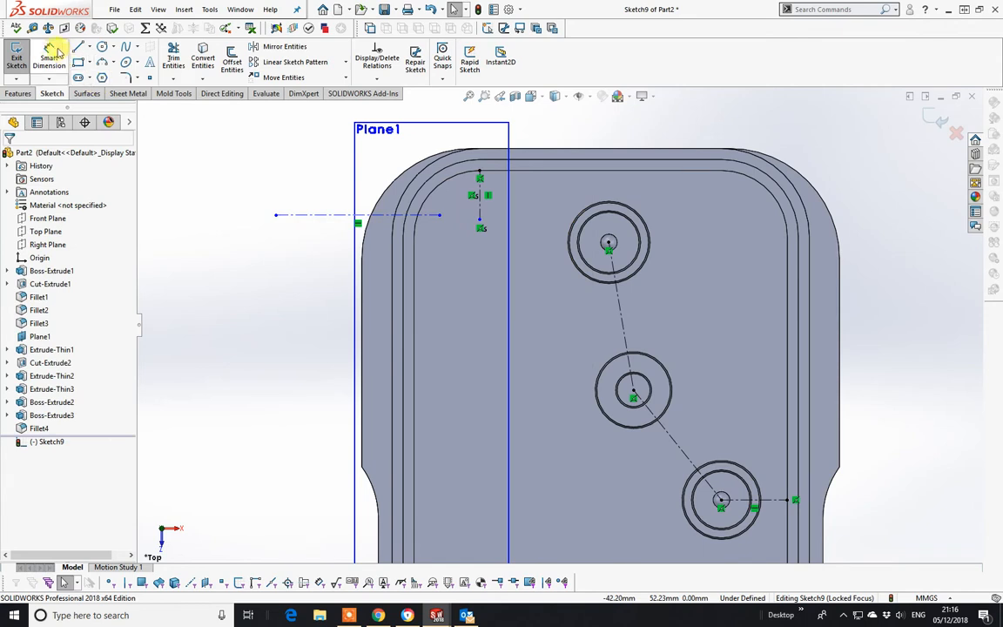
left_click(486, 154)
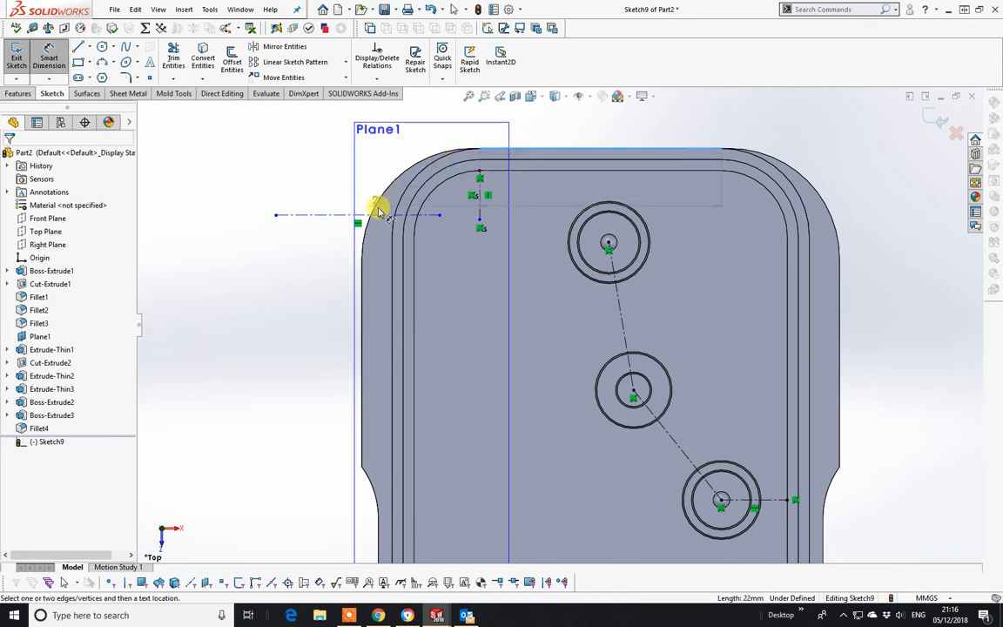
left_click(381, 219)
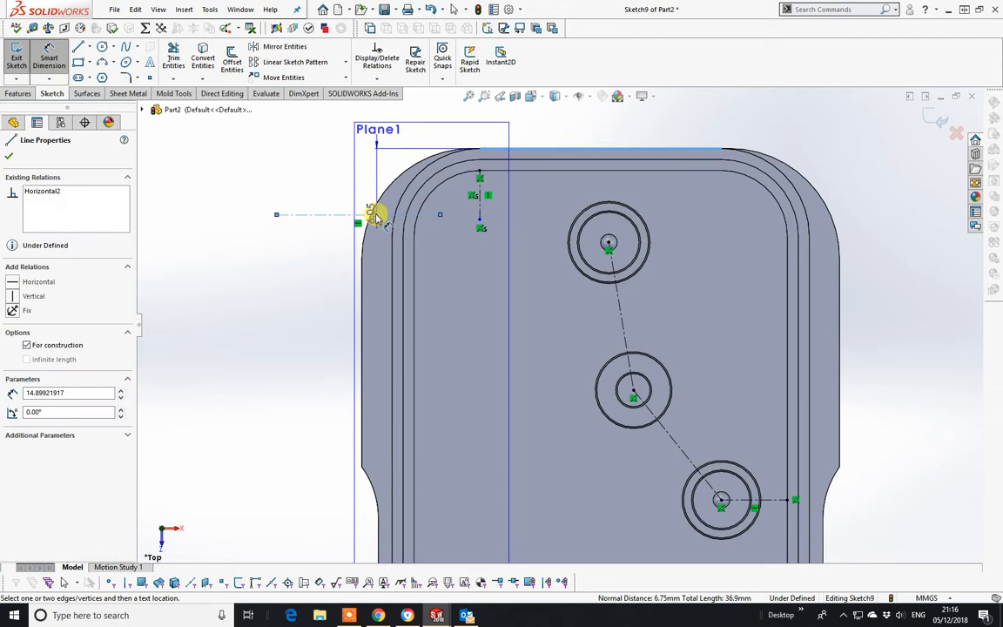
left_click(308, 198)
type("7")
key("Return")
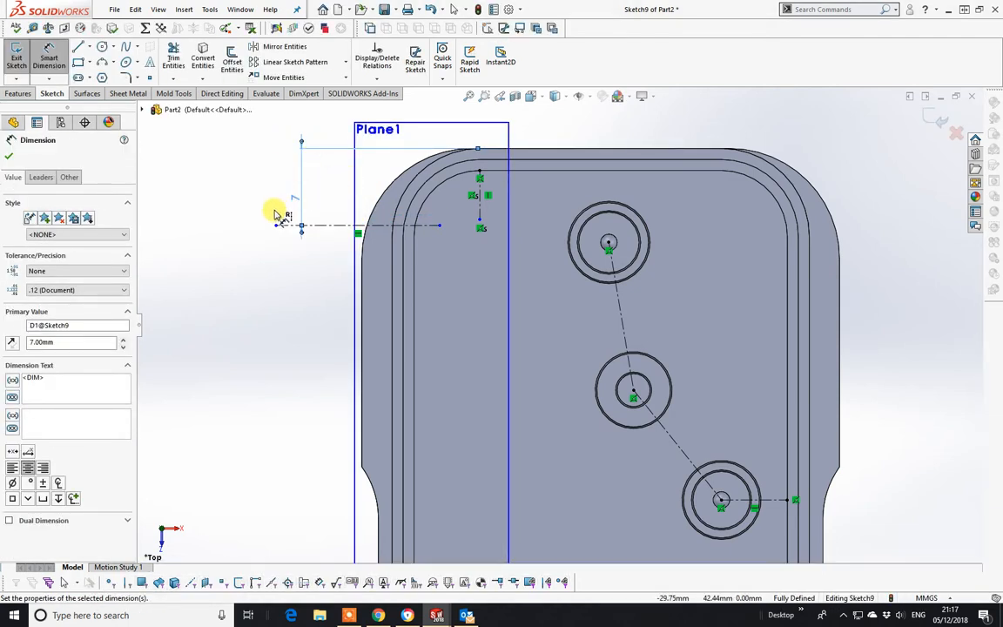
key("Escape")
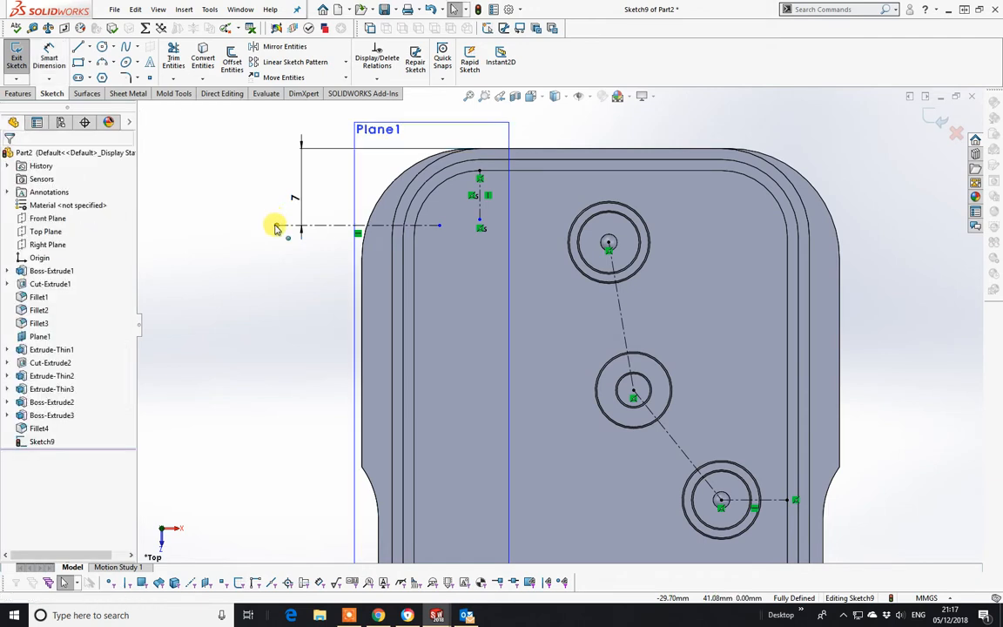
left_click_drag(276, 225, 415, 229)
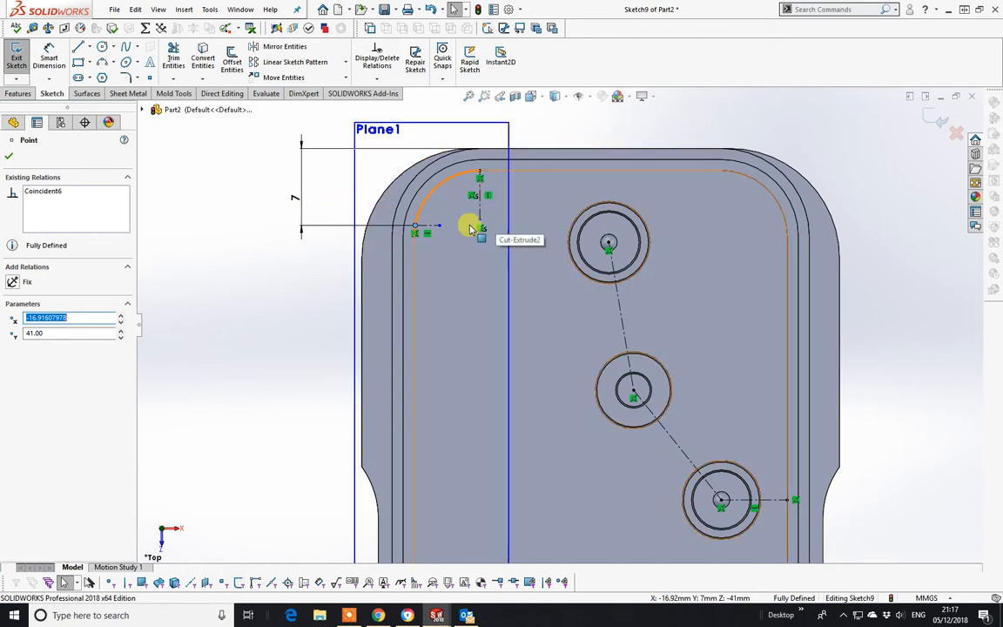
Dimension the lower end of the vertical corner centerline 4 mm from the middle edge line of the top wall
scroll(440, 222, "up", 2)
scroll(487, 235, "down", 3)
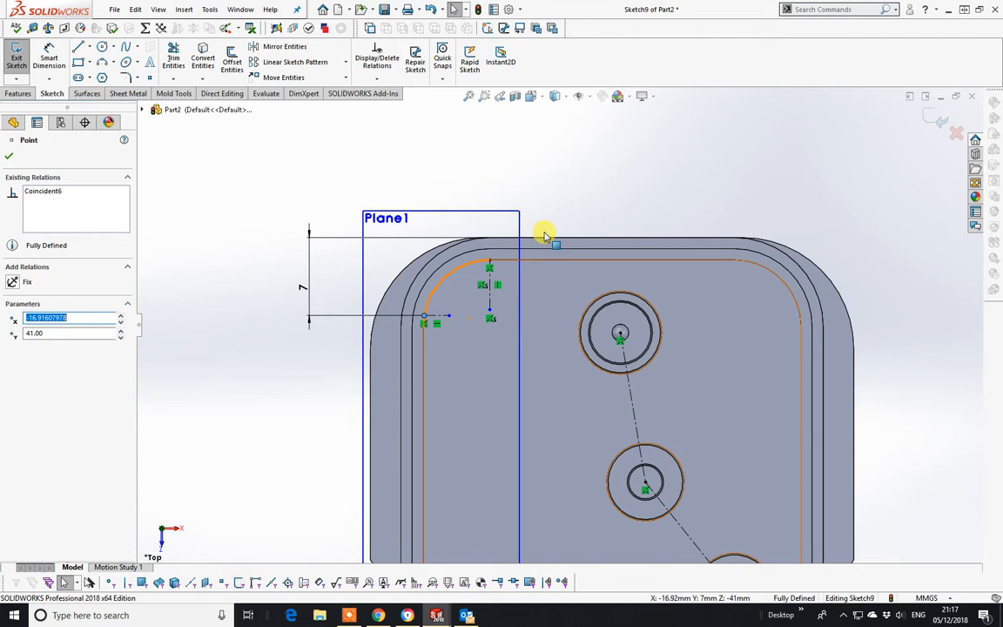
left_click(47, 53)
left_click(490, 263)
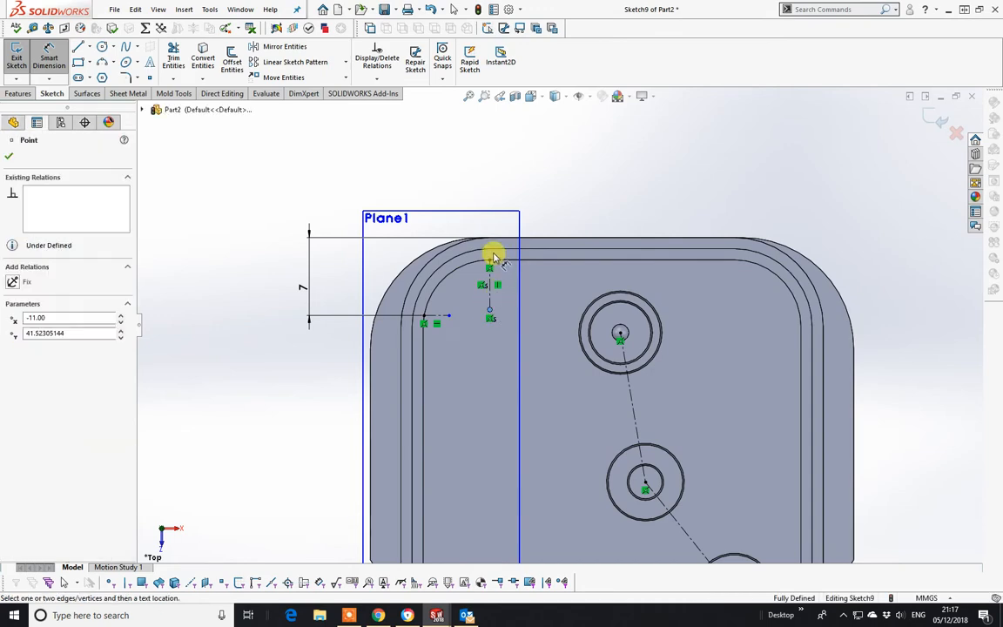
left_click(493, 250)
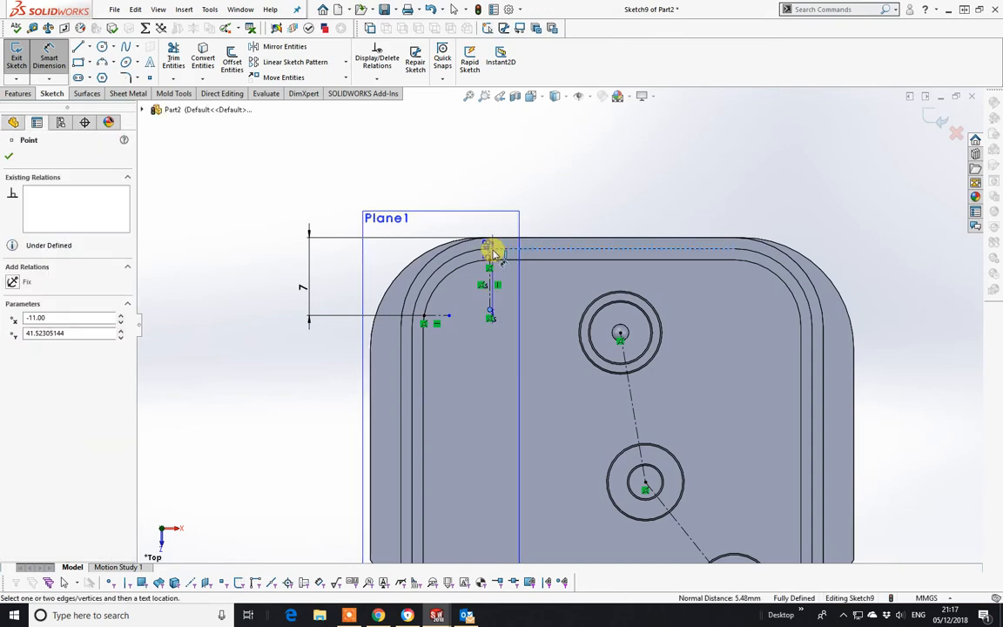
left_click(560, 275)
type("4.00mm")
key("Return")
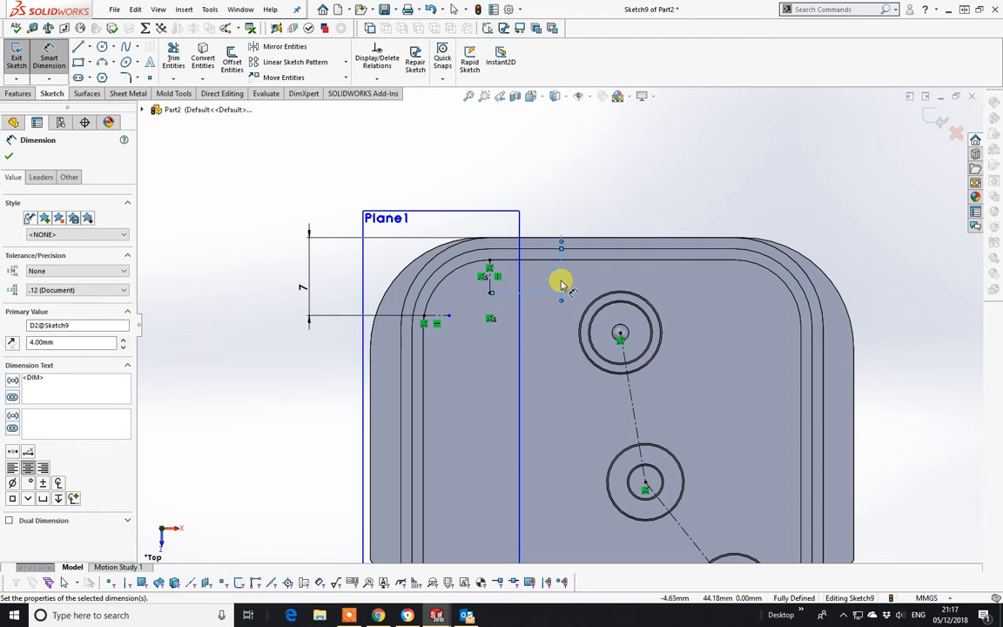
Dimension the free end of the horizontal corner centerline 4.5 mm from the middle edge line of the left wall
left_click(450, 319)
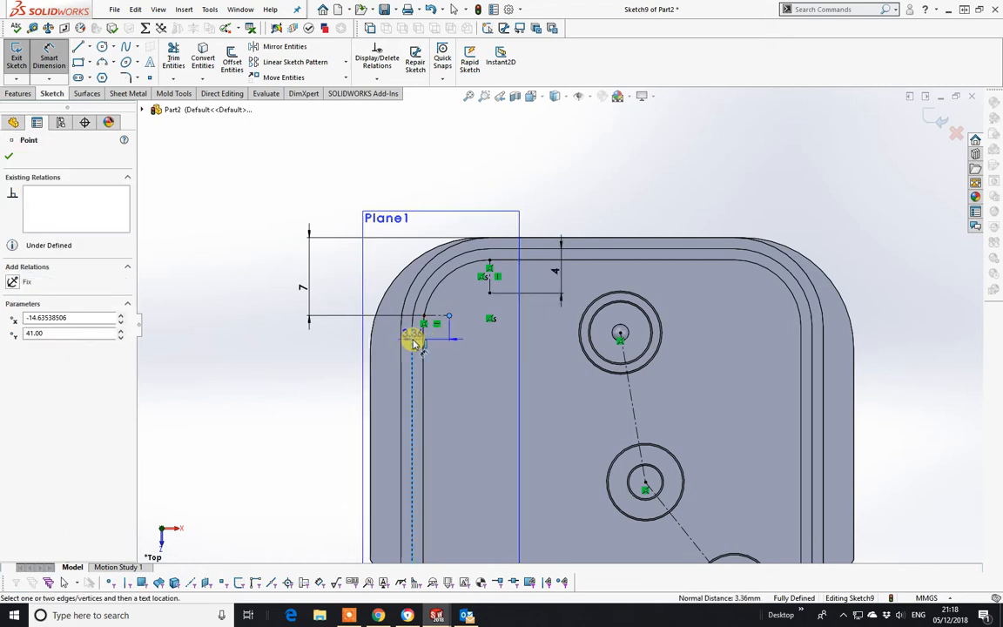
left_click(474, 360)
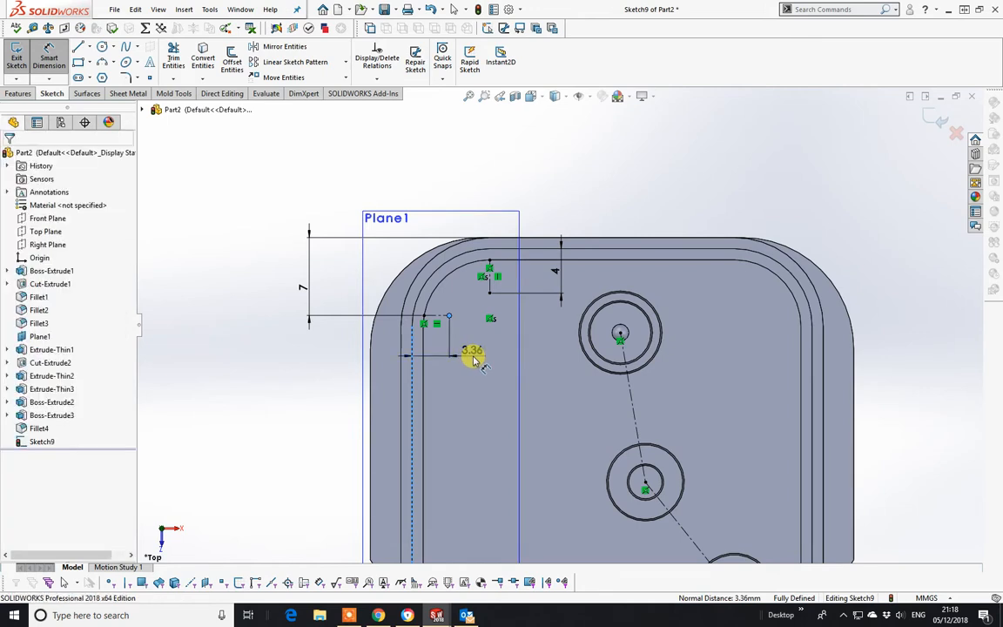
type("4.5")
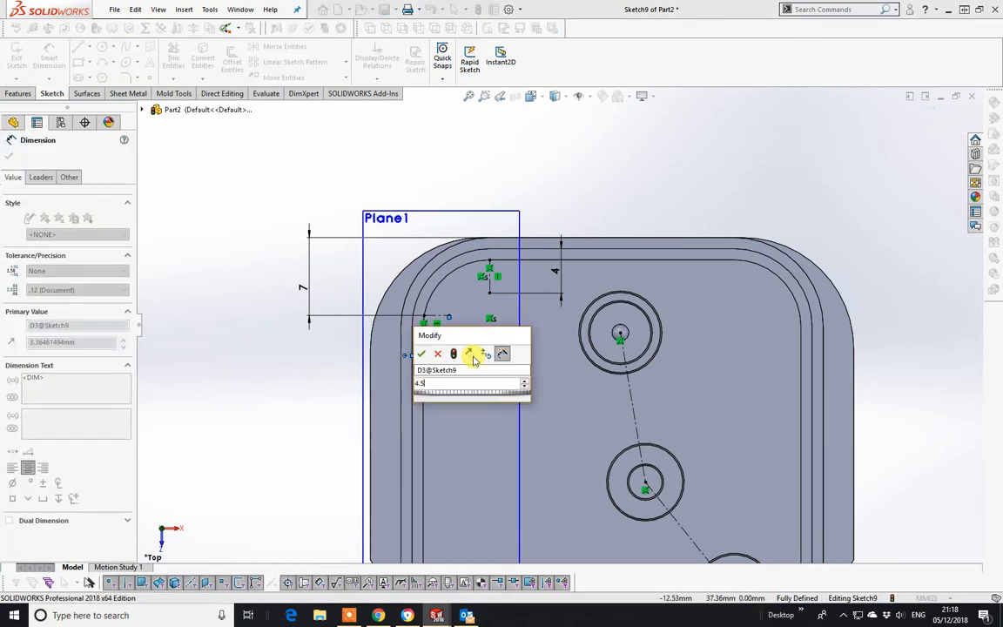
key("Return")
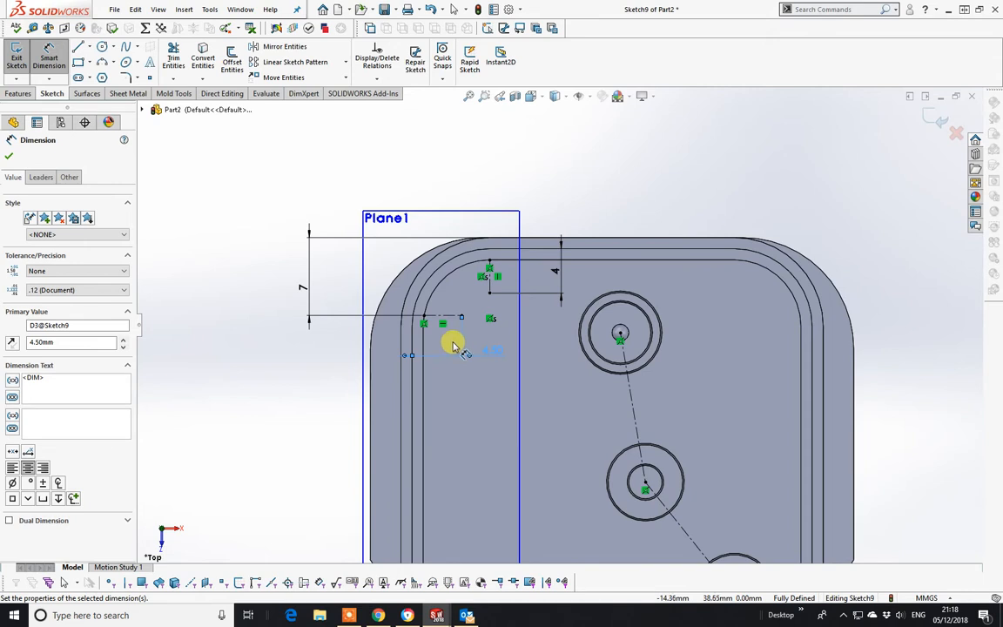
left_click(8, 157)
Draw a solid line about 9.4 mm long from the upper boss's centre along the centerline towards the middle boss
scroll(757, 365, "down", 3)
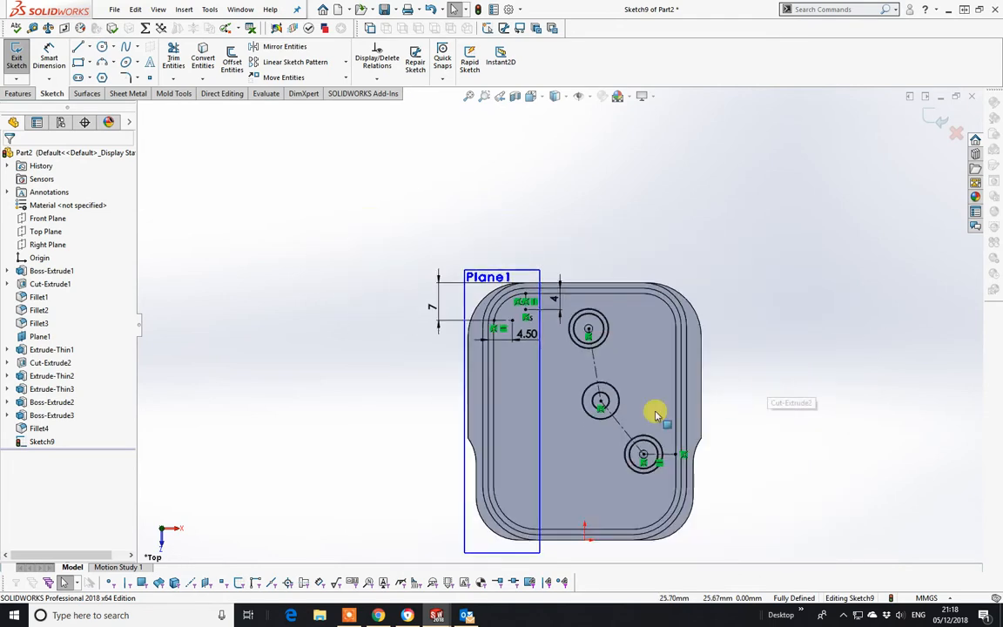
scroll(656, 409, "up", 2)
mouse_move(587, 352)
middle_mouse_down()
mouse_move(598, 325)
mouse_move(655, 320)
mouse_move(643, 347)
mouse_move(609, 351)
mouse_move(608, 400)
mouse_move(583, 322)
mouse_move(581, 370)
middle_mouse_up()
mouse_move(558, 284)
middle_mouse_down()
mouse_move(546, 237)
mouse_move(535, 289)
mouse_move(541, 275)
middle_mouse_up()
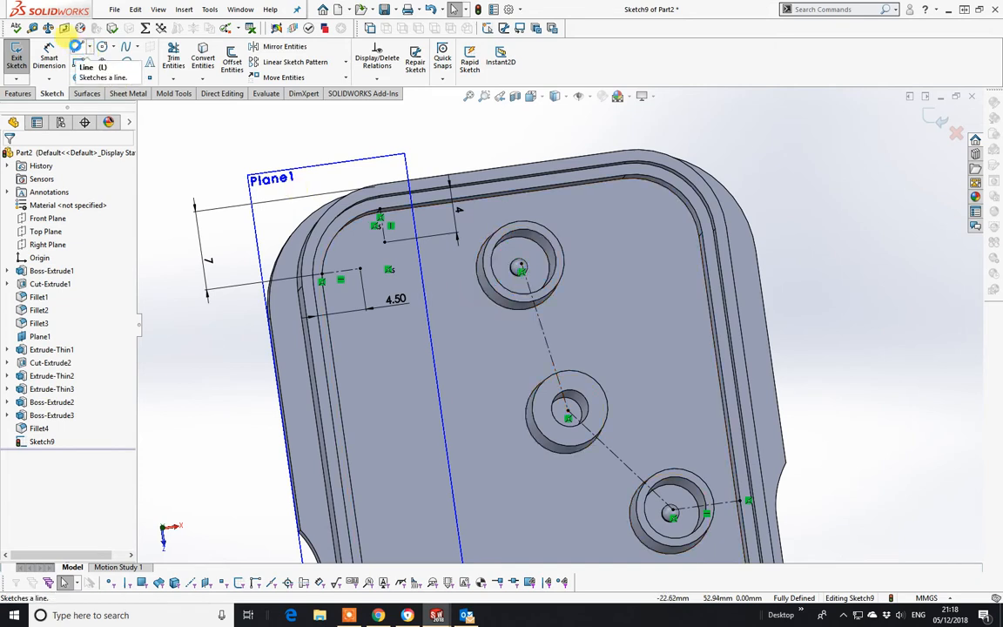
left_click(79, 47)
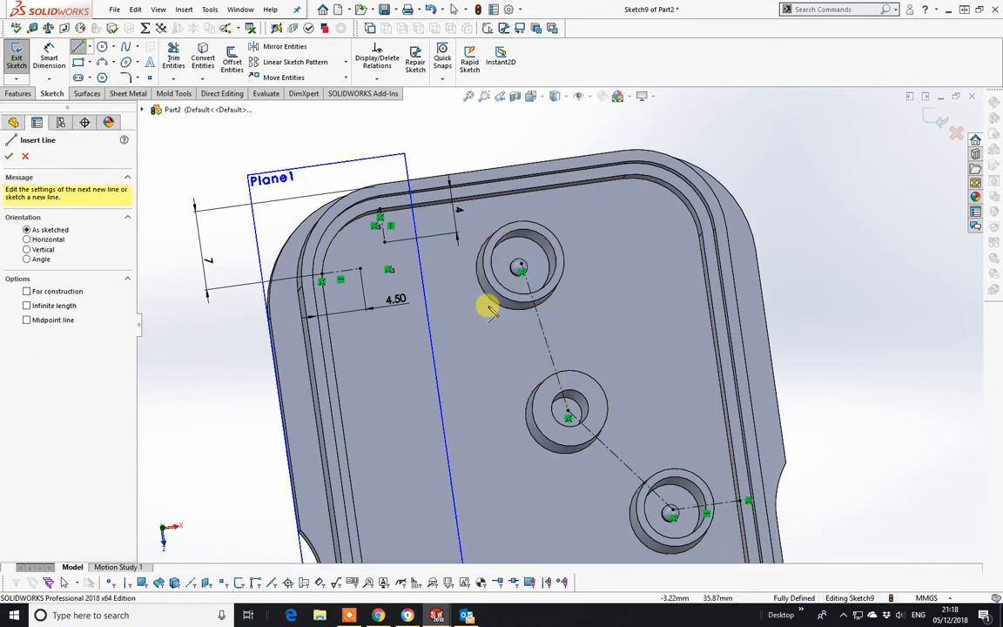
left_click(535, 307)
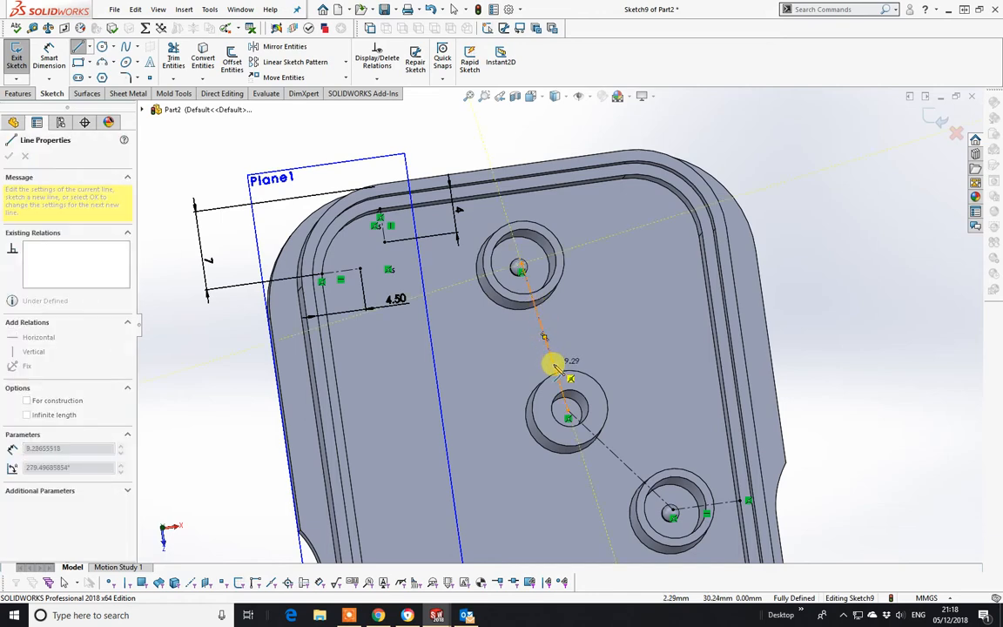
left_click(554, 366)
right_click(555, 365)
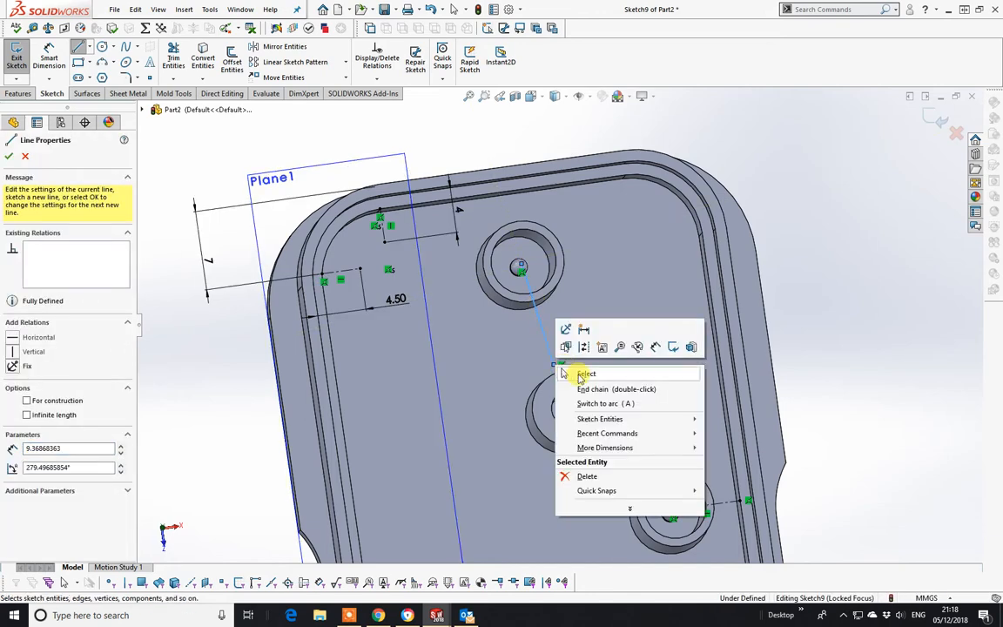
left_click(580, 376)
scroll(523, 253, "down", 3)
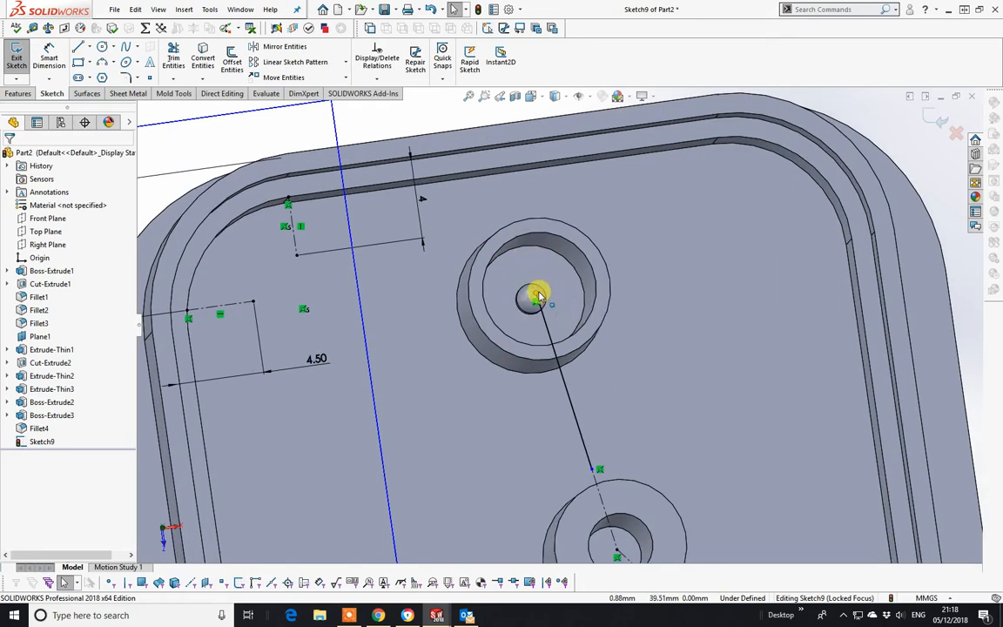
Try to detach the solid line's start point from the upper boss's centre by deleting its coincident relation
left_click_drag(537, 296, 589, 406)
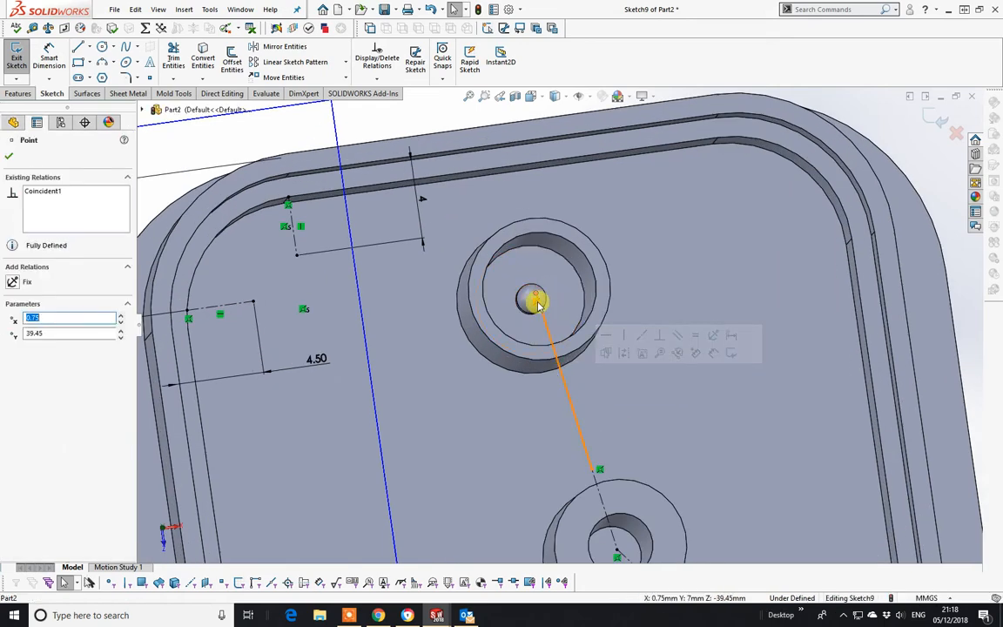
key("Delete")
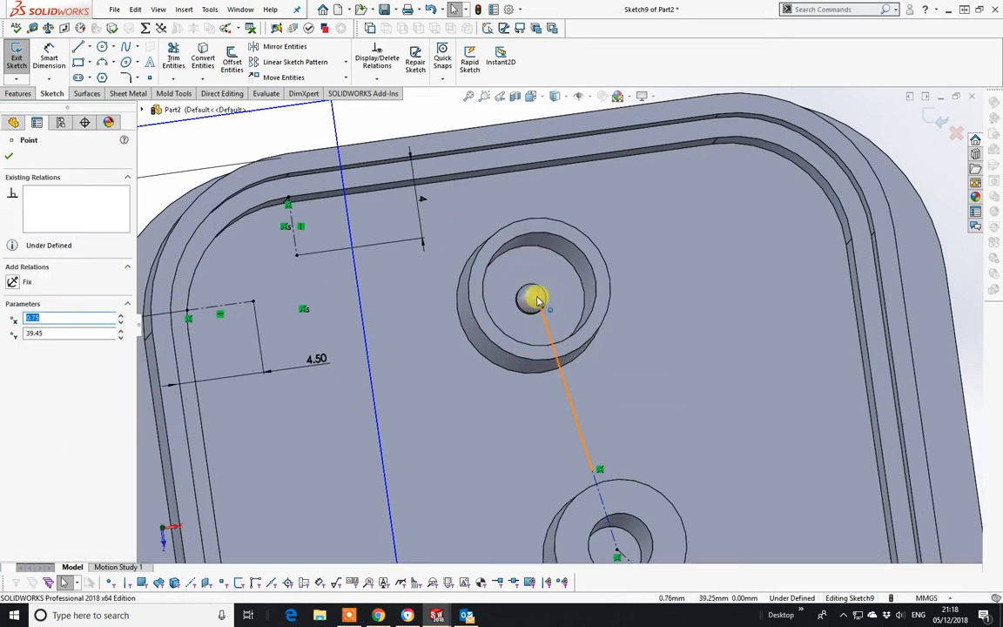
mouse_move(537, 297)
left_mouse_down()
mouse_move(566, 384)
mouse_move(530, 383)
mouse_move(545, 385)
mouse_move(551, 329)
mouse_move(537, 300)
left_mouse_up()
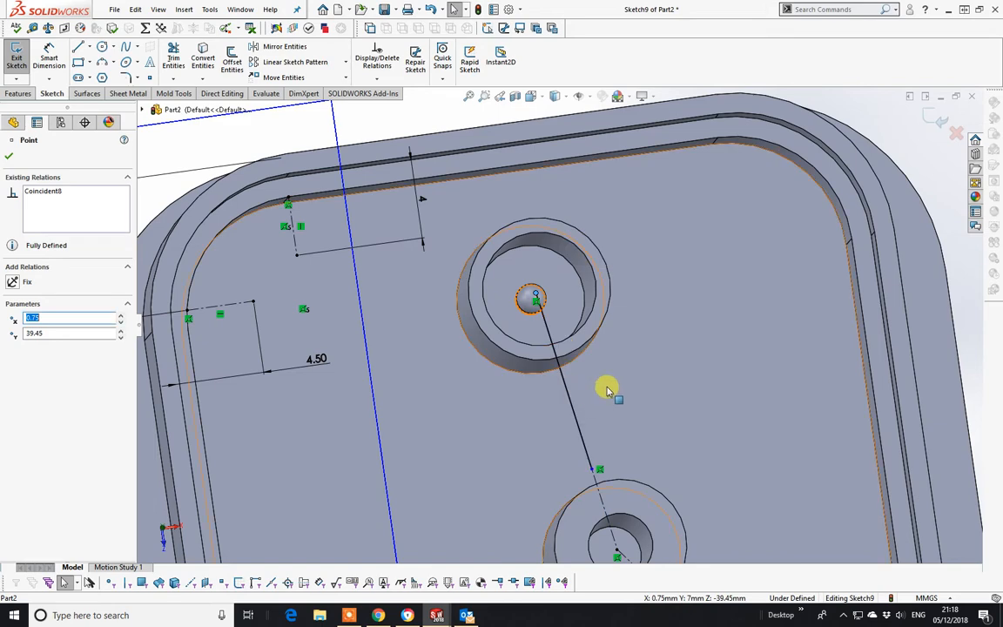
Delete the solid line drawn over the centerline between the upper and middle bosses
mouse_move(604, 354)
middle_mouse_down()
mouse_move(564, 380)
mouse_move(589, 313)
middle_mouse_up()
left_click(586, 353)
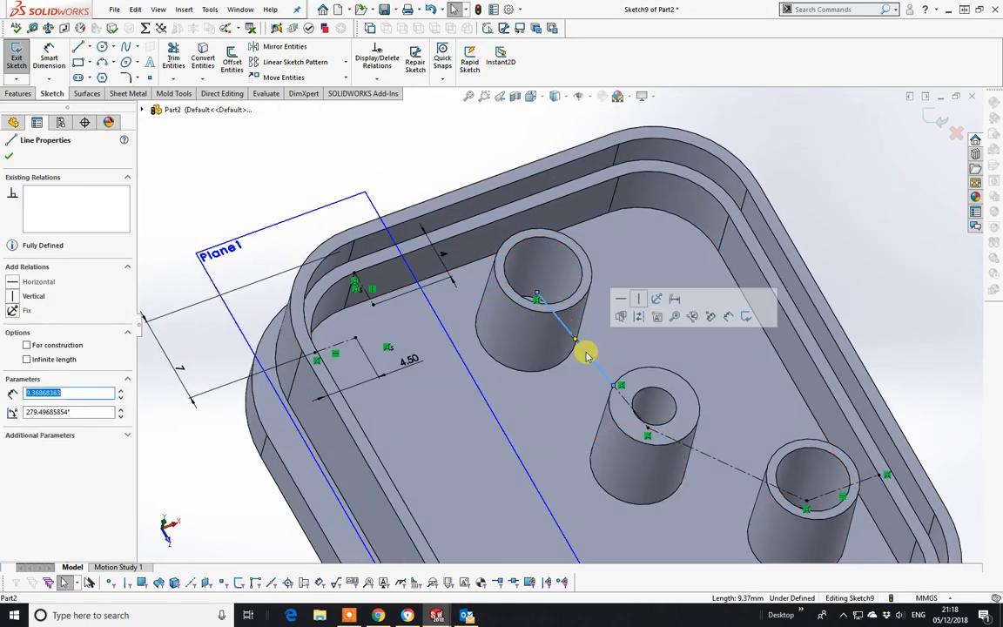
key("Delete")
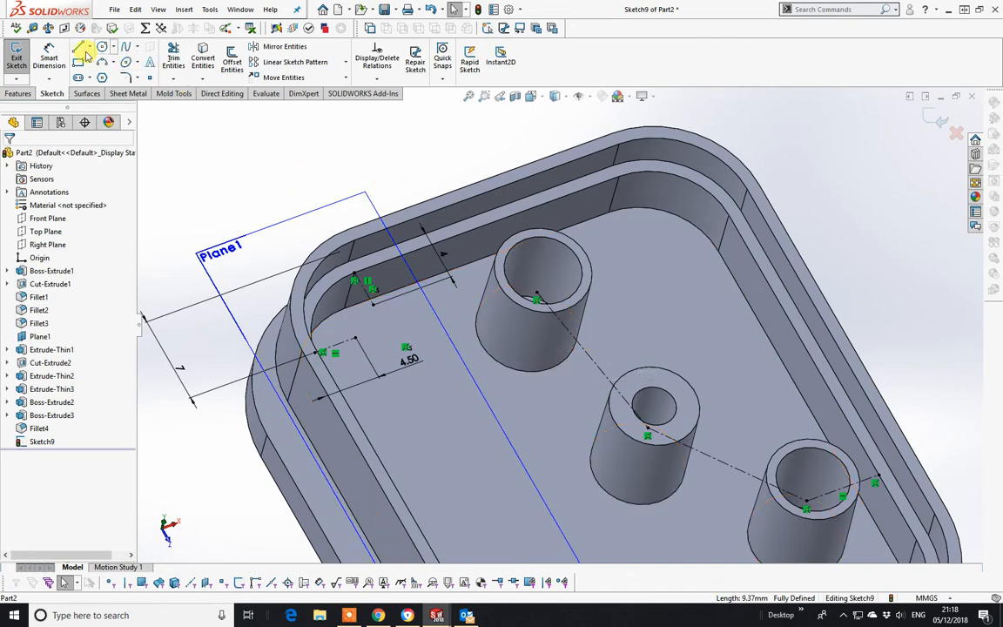
Draw a short solid line about 3.8 mm long on the floor beside the centerline between the upper and middle bosses
left_click(78, 46)
left_click(551, 415)
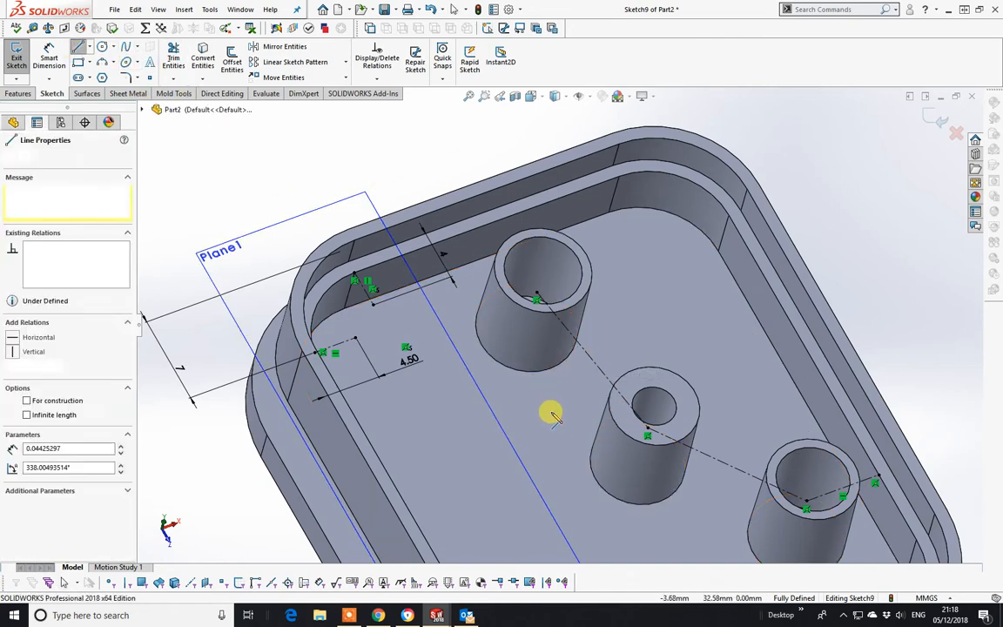
left_click(557, 424)
right_click(556, 424)
left_click(590, 435)
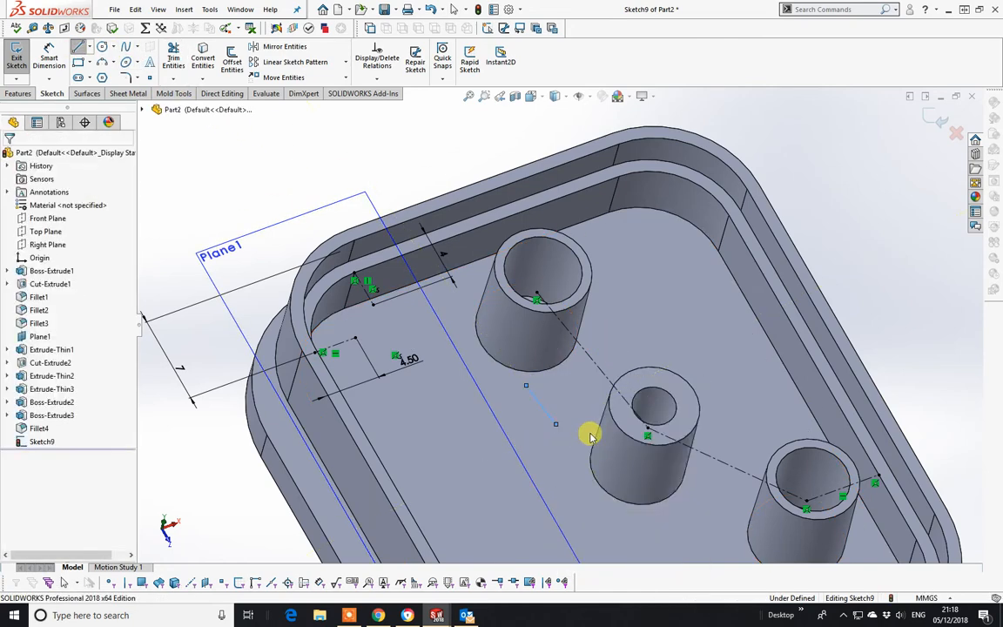
Make the short solid line collinear with the centerline joining the upper and middle bosses
left_click(543, 408)
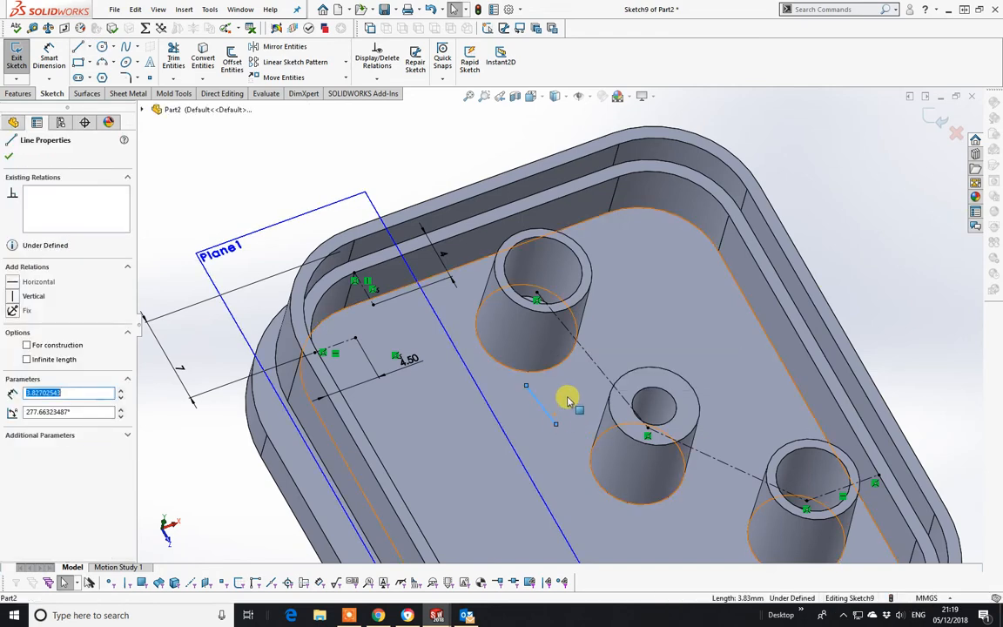
left_click(589, 360, "ctrl")
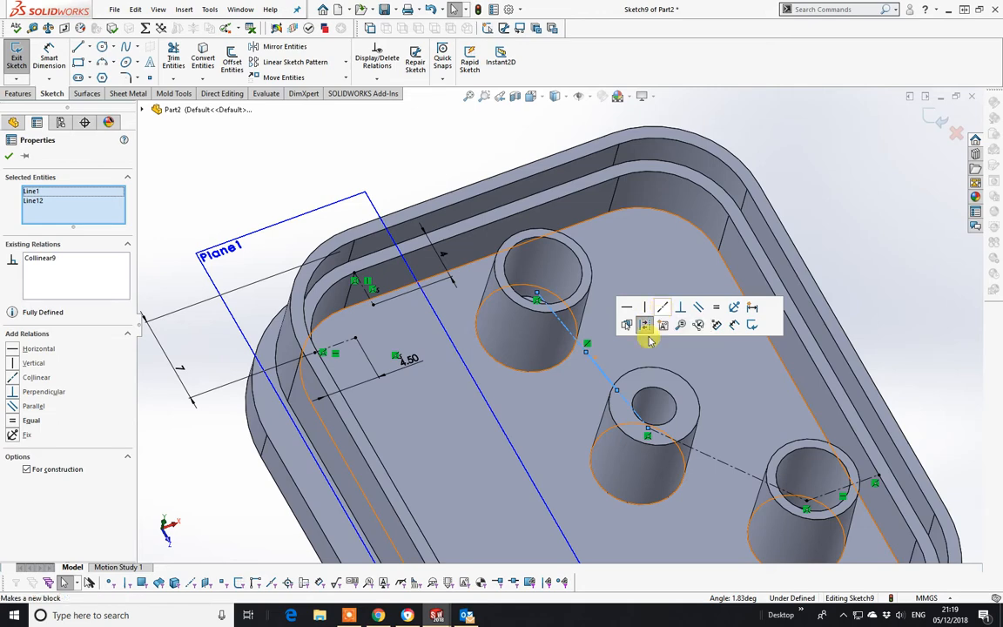
mouse_move(644, 326)
middle_mouse_down()
mouse_move(656, 352)
mouse_move(655, 477)
mouse_move(630, 399)
middle_mouse_up()
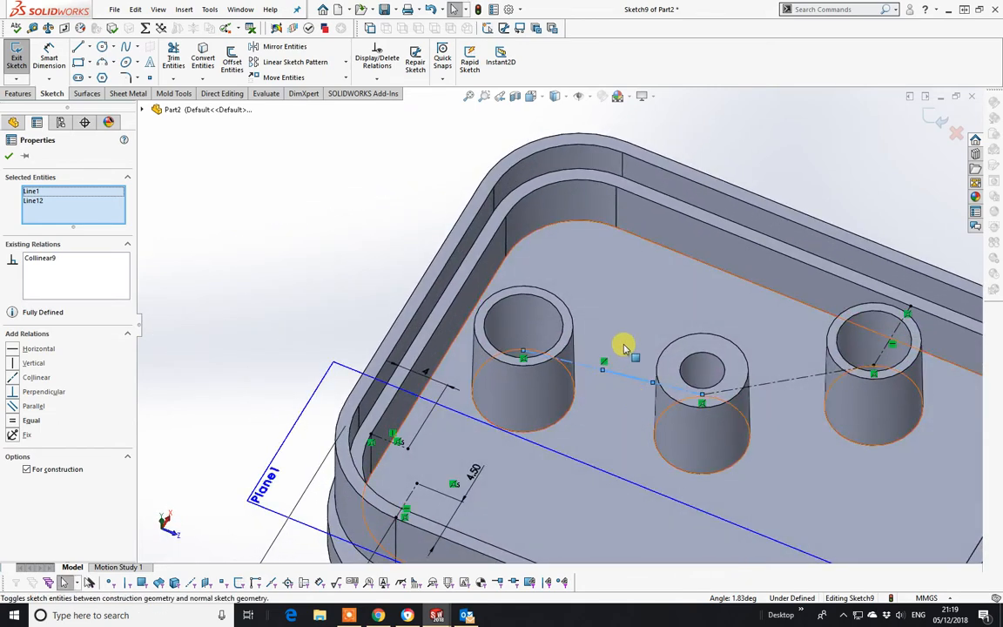
key("Escape")
Extend the solid line's endpoint nearest the upper boss along the centerline to that boss's outer edge
scroll(609, 362, "down", 5)
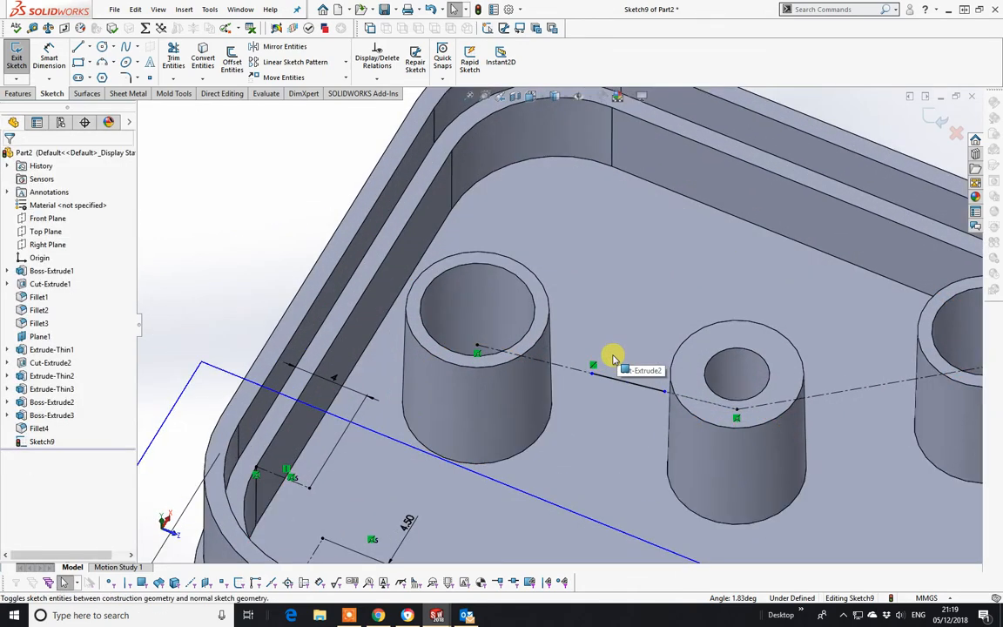
left_click(577, 381)
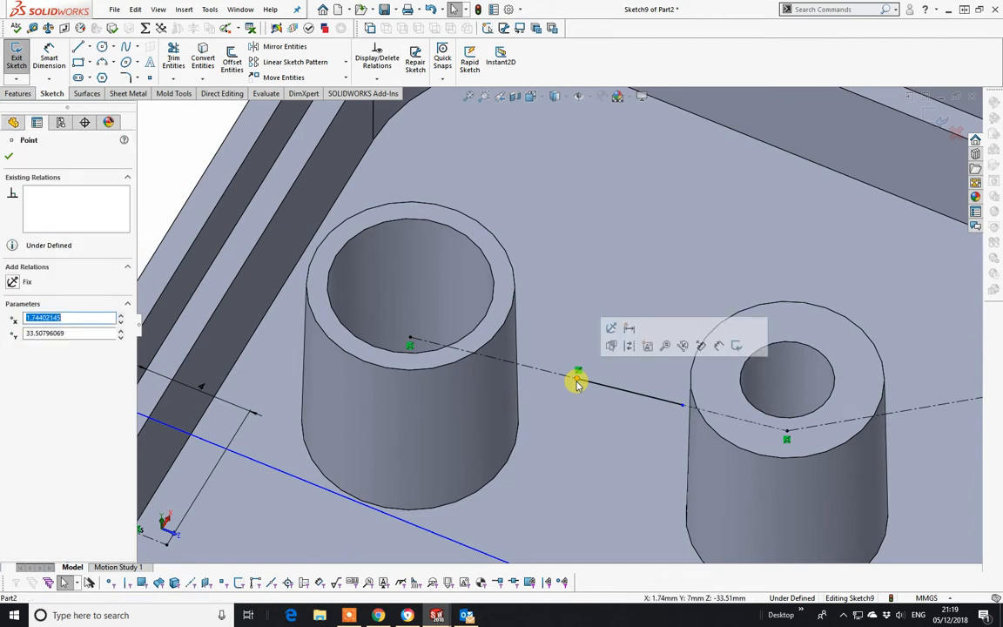
left_click(500, 400, "ctrl")
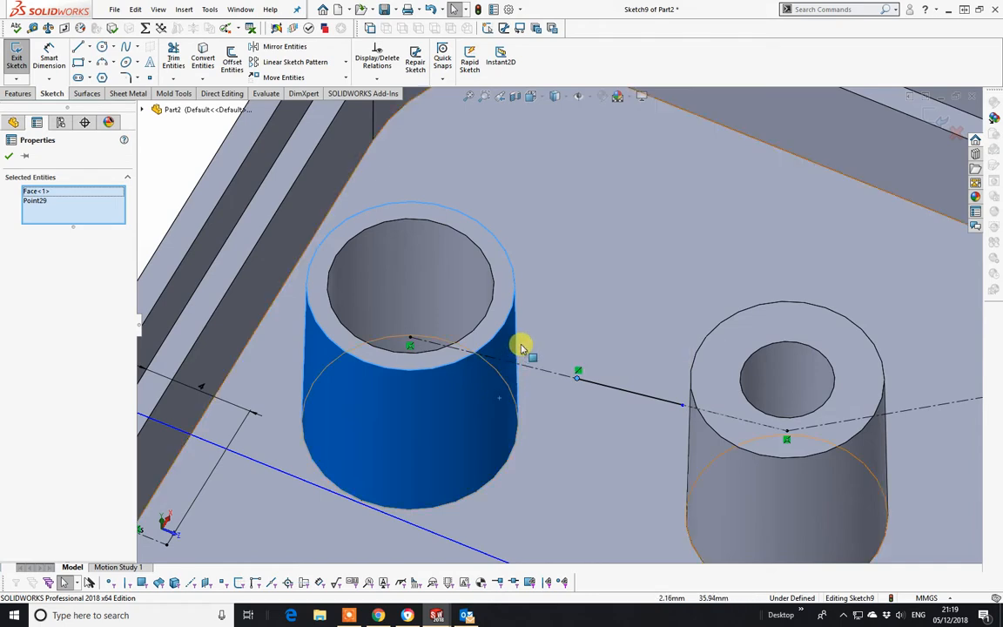
middle_click_drag(549, 334, 538, 391)
scroll(562, 408, "up", 2)
scroll(588, 420, "down", 2)
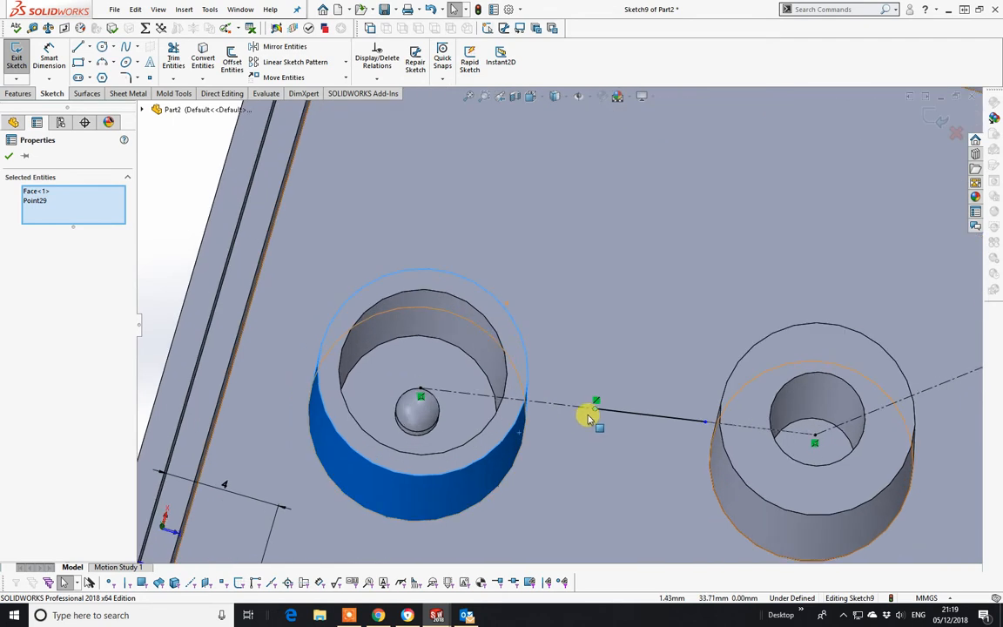
left_click_drag(589, 409, 523, 399)
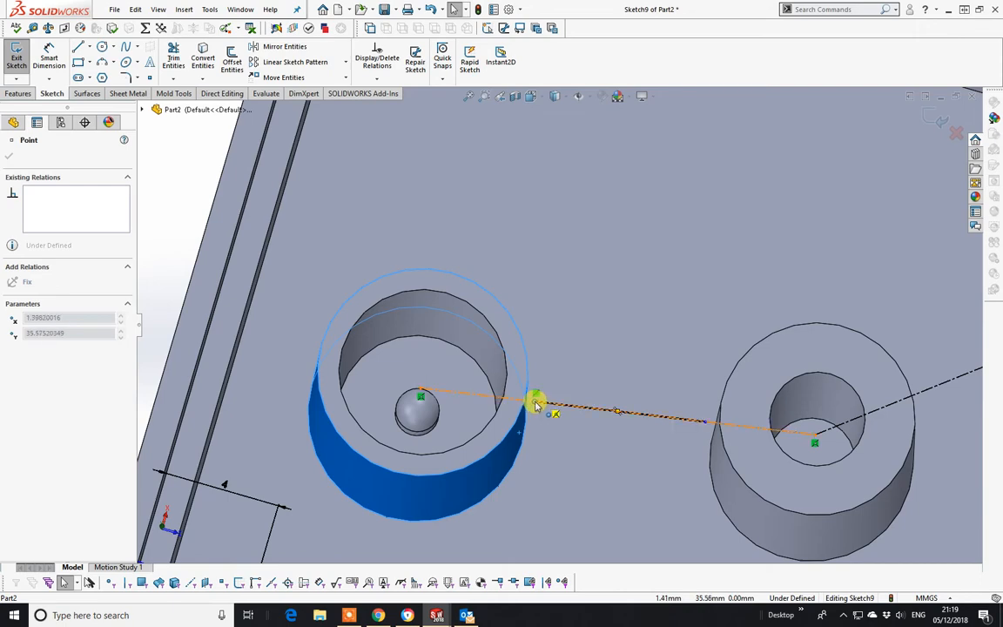
Try to relate the solid line's endpoint to the outer cylindrical face of the upper boss
left_click(536, 408, "ctrl")
mouse_move(551, 425)
middle_mouse_down()
mouse_move(573, 346)
mouse_move(565, 457)
mouse_move(547, 403)
middle_mouse_up()
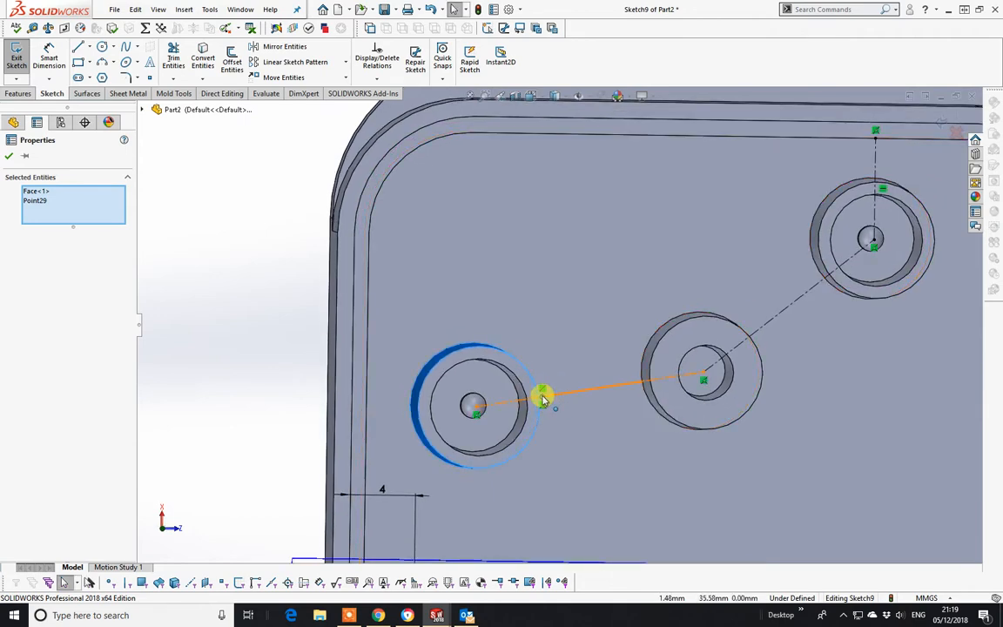
mouse_move(543, 399)
left_mouse_down()
mouse_move(528, 401)
mouse_move(547, 399)
left_mouse_up()
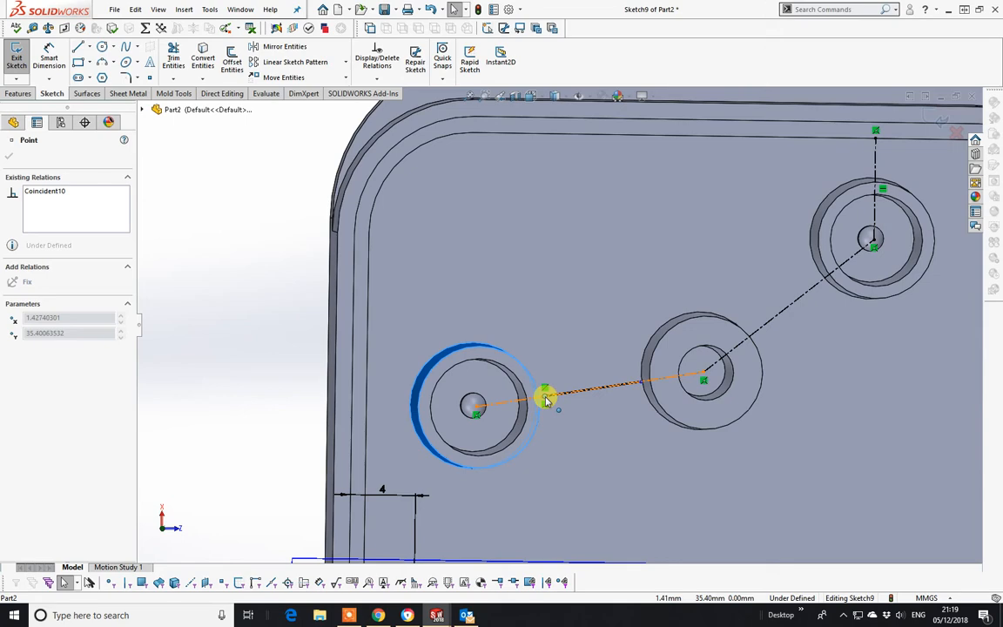
left_click(634, 390, "ctrl")
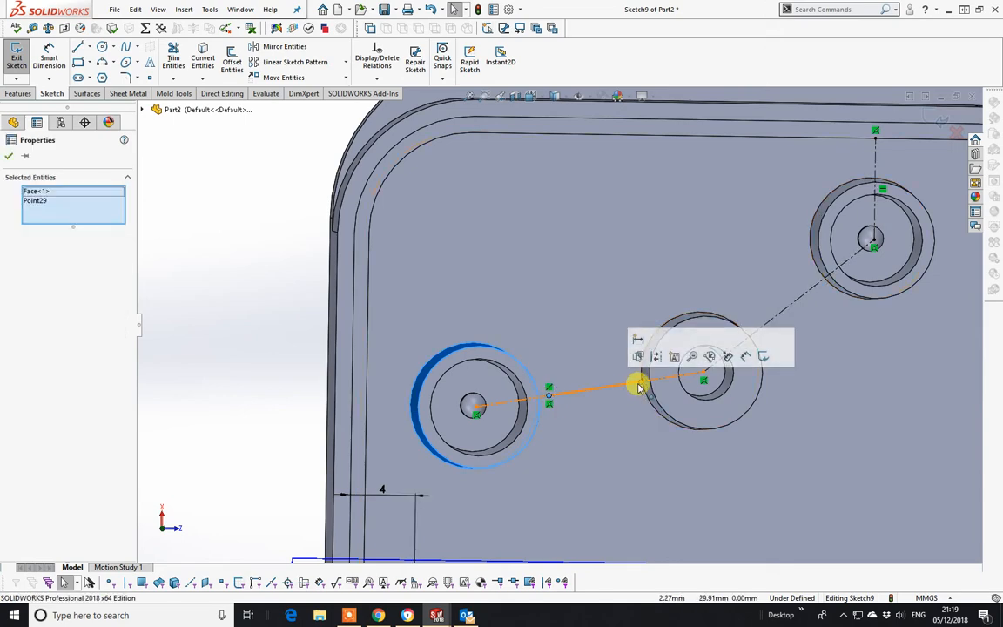
scroll(540, 319, "up", 3)
middle_click_drag(542, 322, 524, 269)
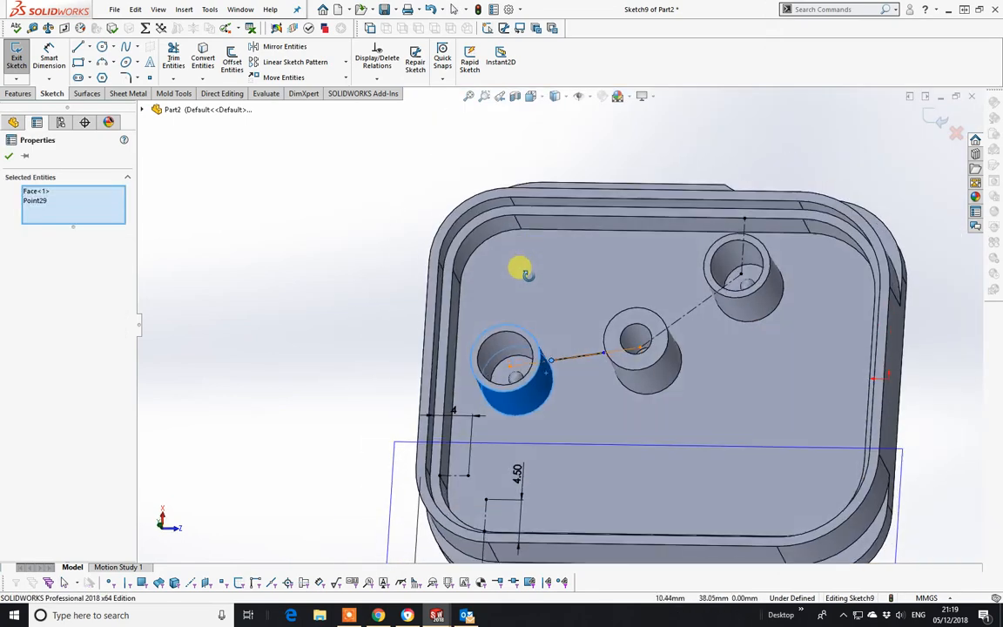
Convert the outer cylindrical faces of all three bosses into sketch circles with Convert Entities
left_click(204, 59)
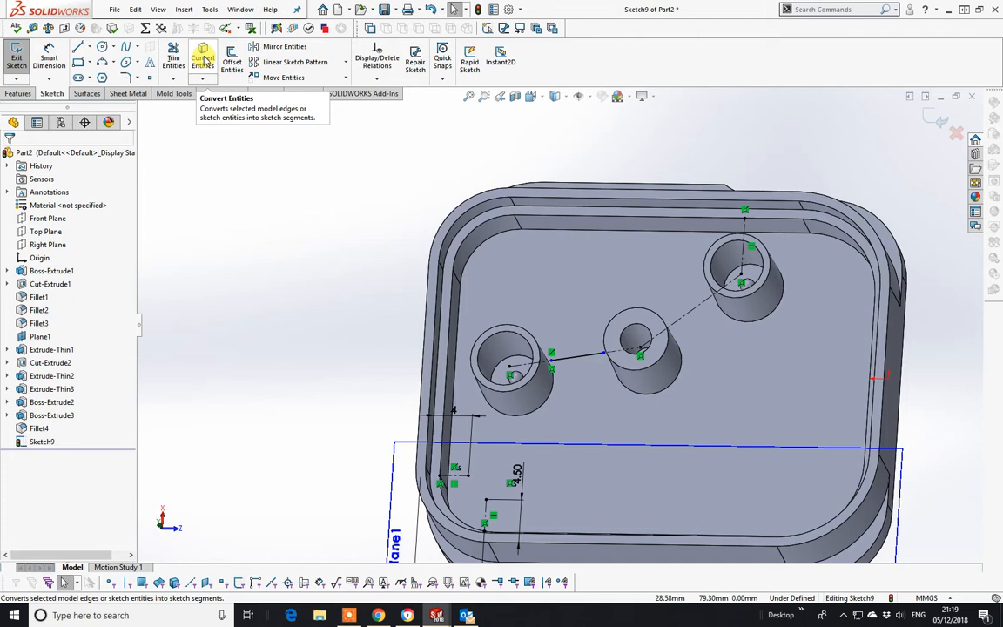
left_click(204, 59)
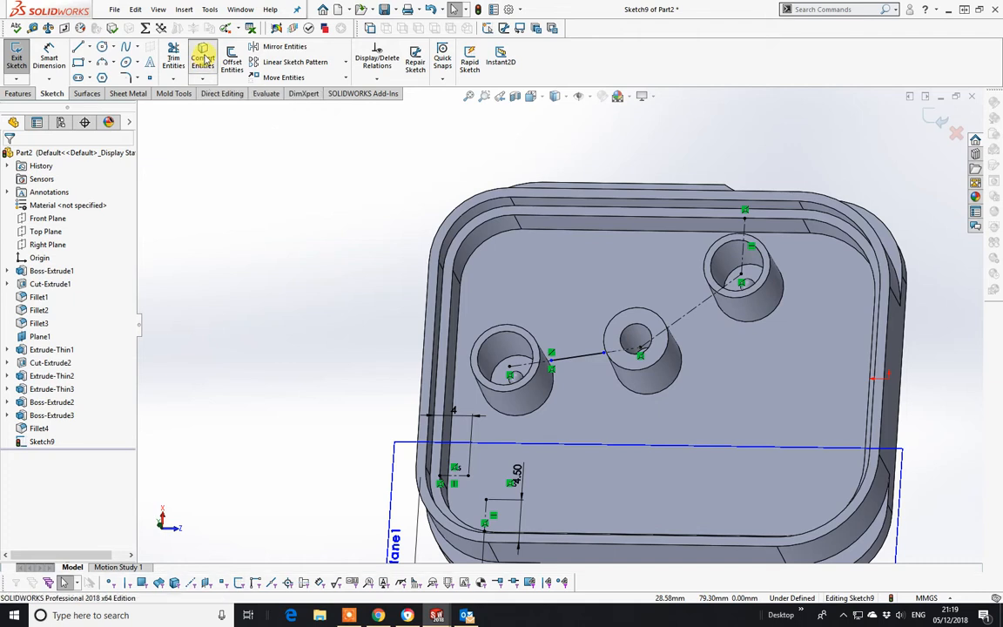
left_click(528, 400)
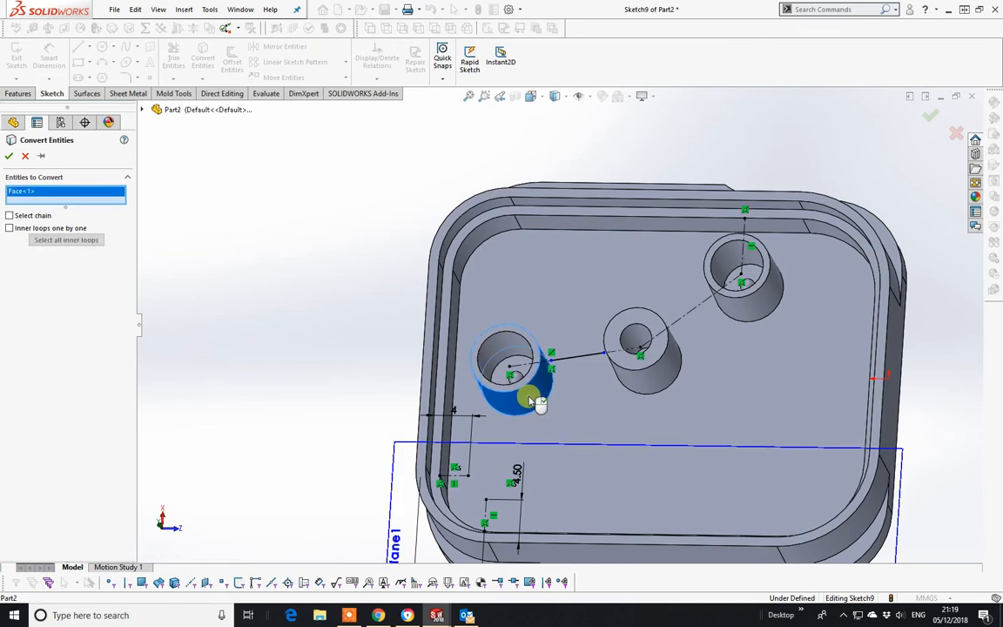
left_click(647, 381)
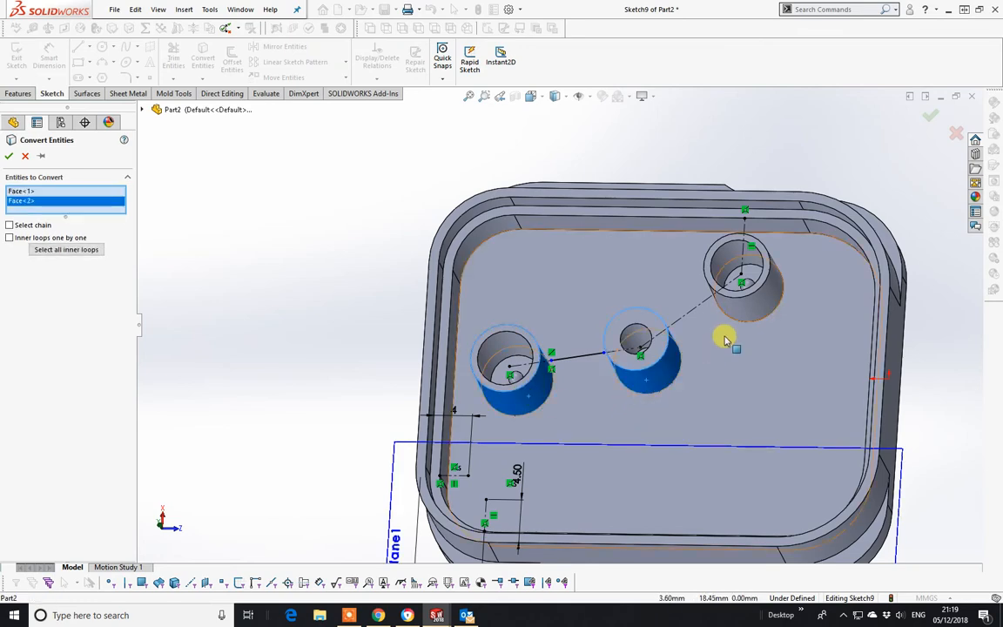
left_click(766, 301)
key("Return")
Make the solid line's endpoint nearest the upper boss coincident with that boss's converted circle
middle_click_drag(747, 291, 589, 302)
scroll(591, 304, "down", 5)
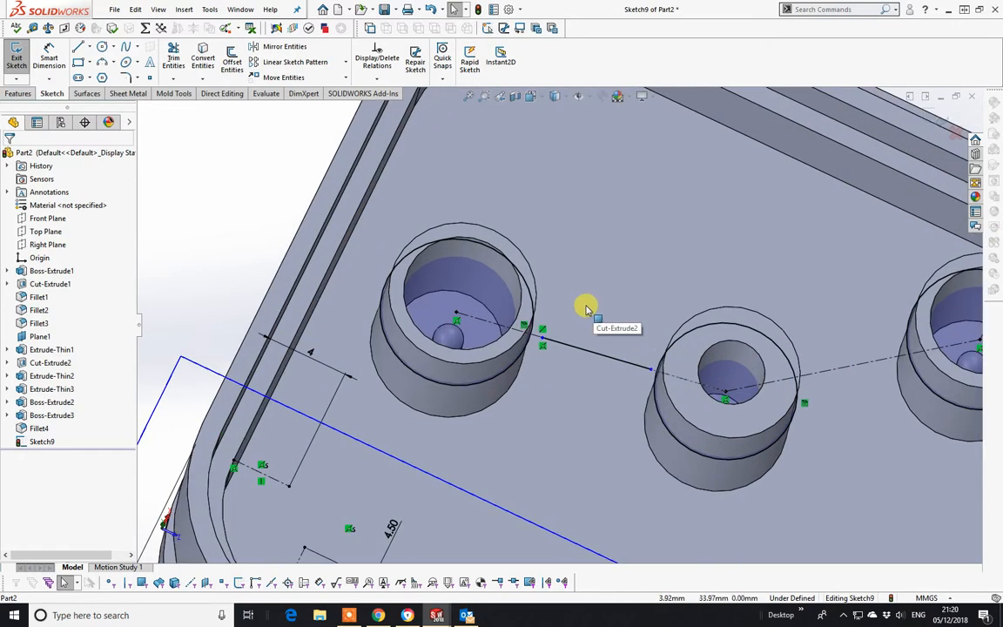
left_click(543, 341)
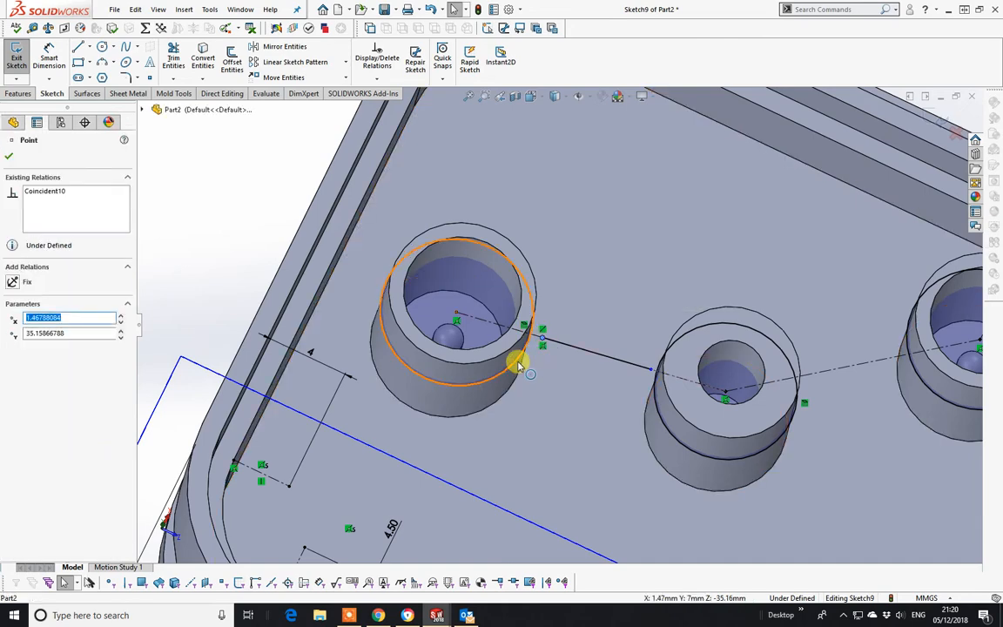
left_click(522, 350)
left_click(522, 351, "ctrl")
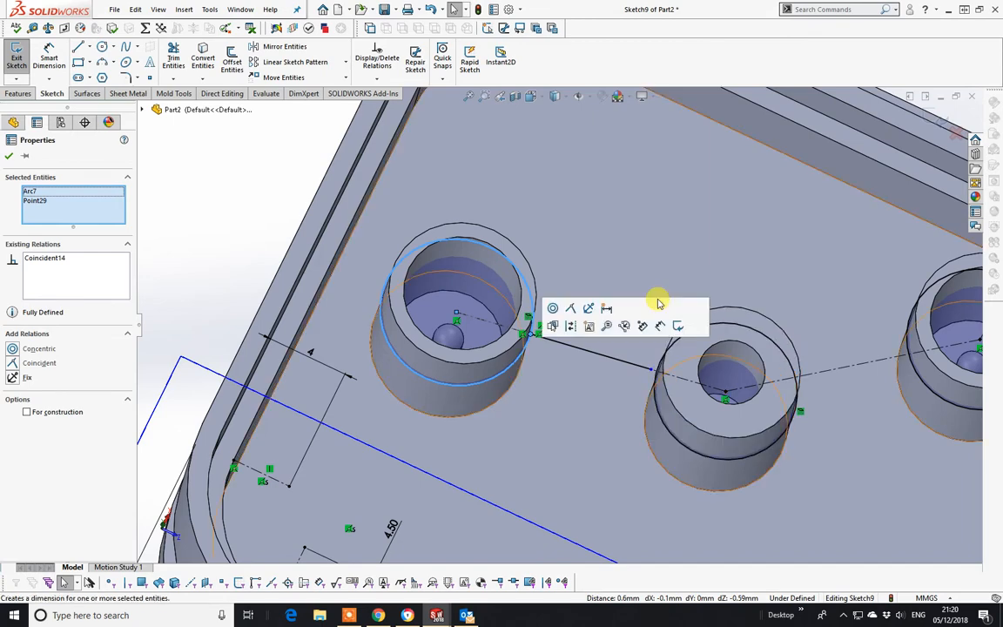
Make the solid line's other endpoint coincident with the converted circle of the middle boss
left_click(651, 370)
left_click(671, 436, "ctrl")
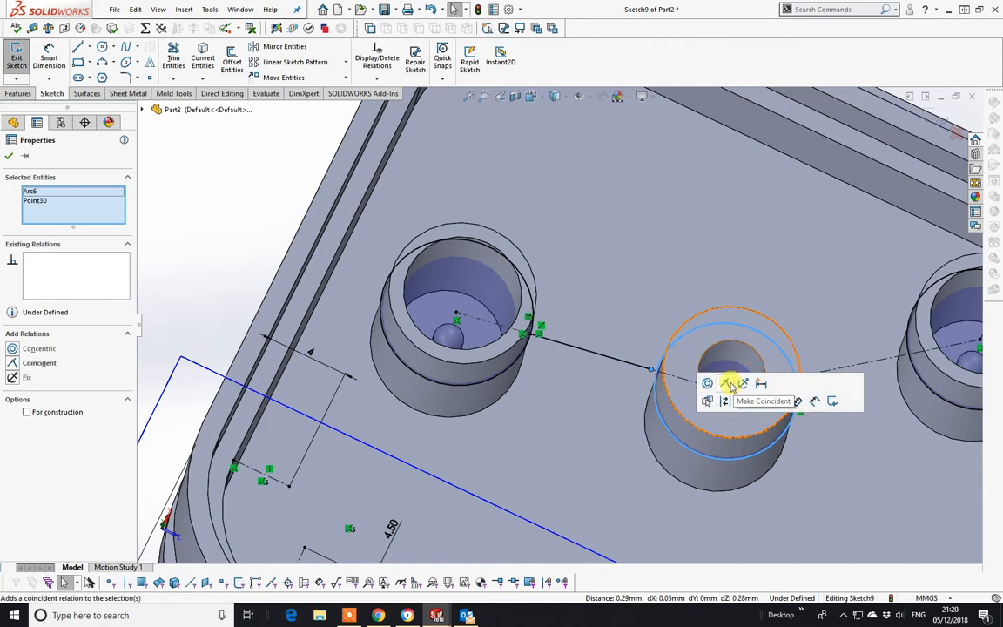
left_click(730, 385)
mouse_move(721, 385)
middle_mouse_down()
mouse_move(812, 446)
mouse_move(747, 377)
mouse_move(740, 437)
mouse_move(745, 429)
middle_mouse_up()
key("Escape")
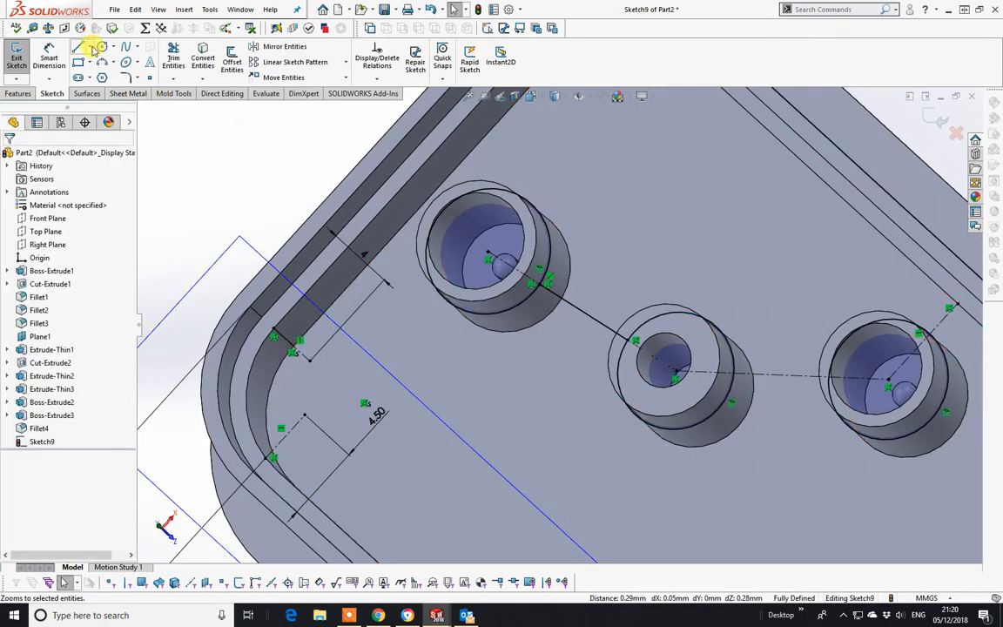
Draw a short solid line about 3.6 mm long beside the centerline between the middle and third bosses
left_click(78, 47)
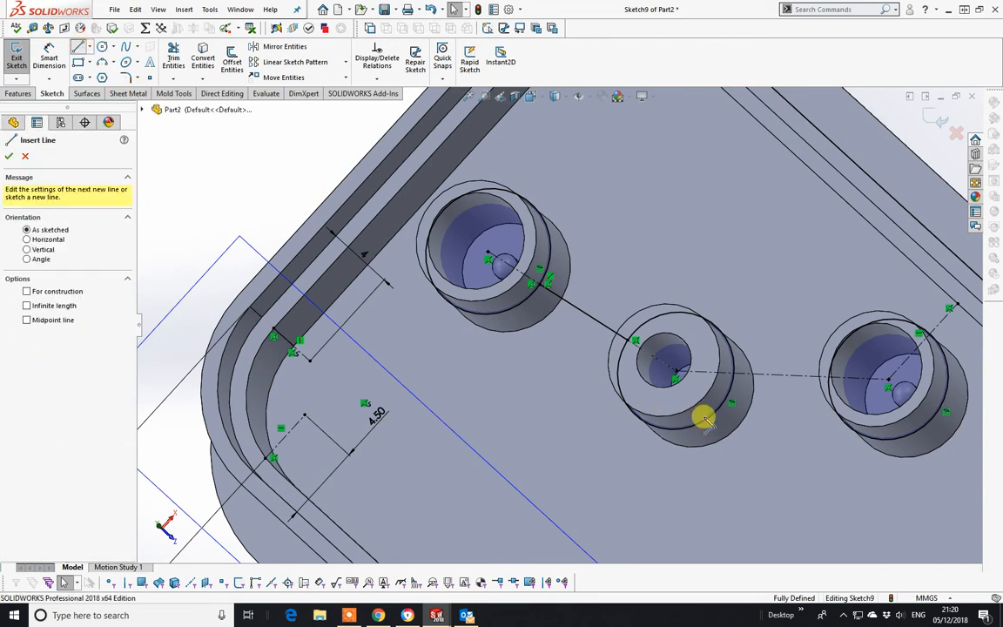
left_click(754, 422)
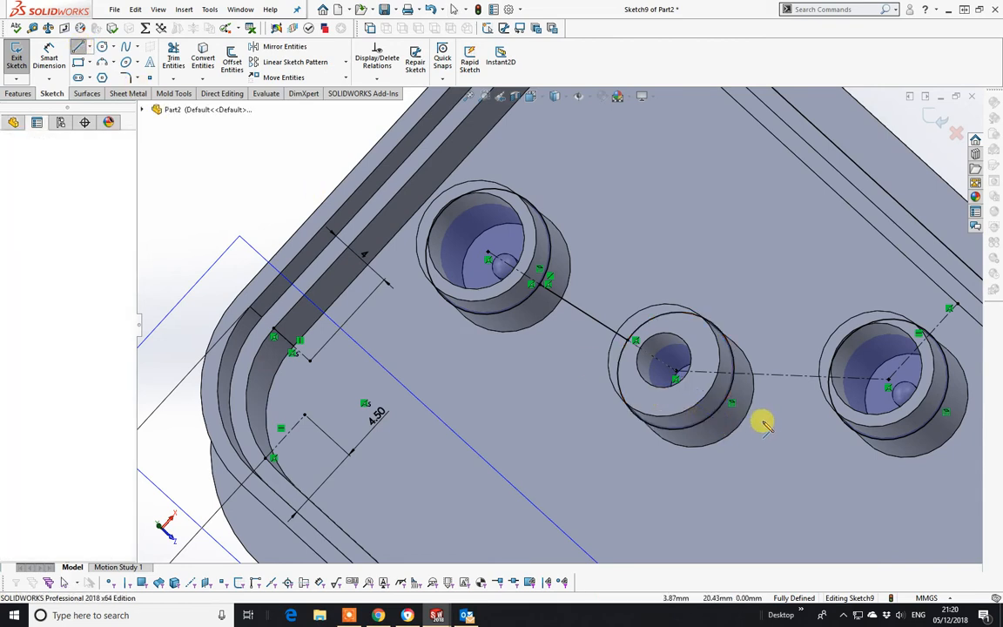
left_click(813, 424)
right_click(814, 424)
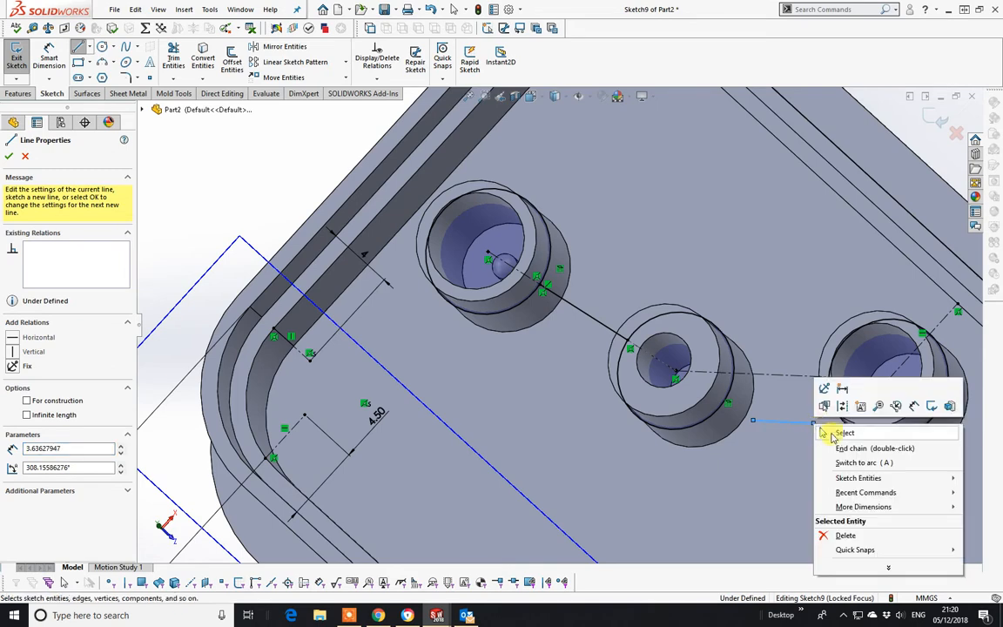
left_click(828, 420)
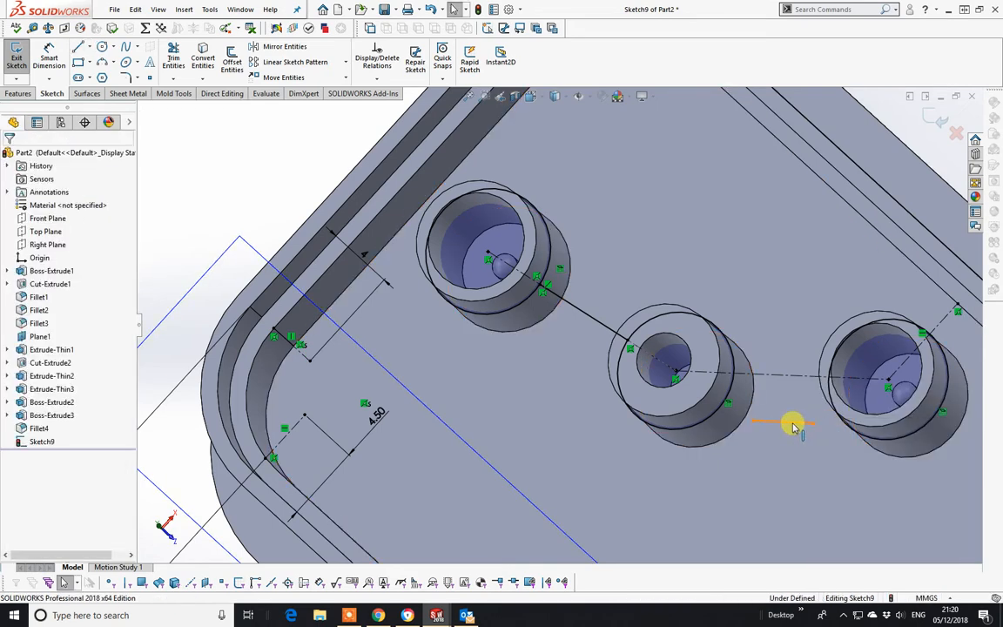
Make the new short line collinear with the centerline joining the middle and third bosses
left_click(793, 422)
left_click(784, 379, "ctrl")
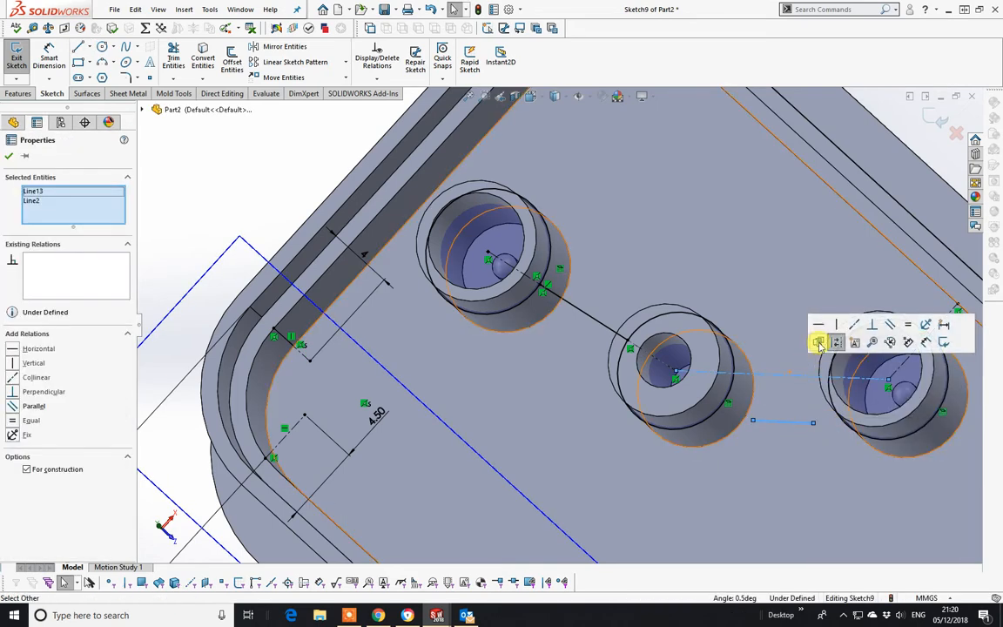
scroll(766, 339, "down", 3)
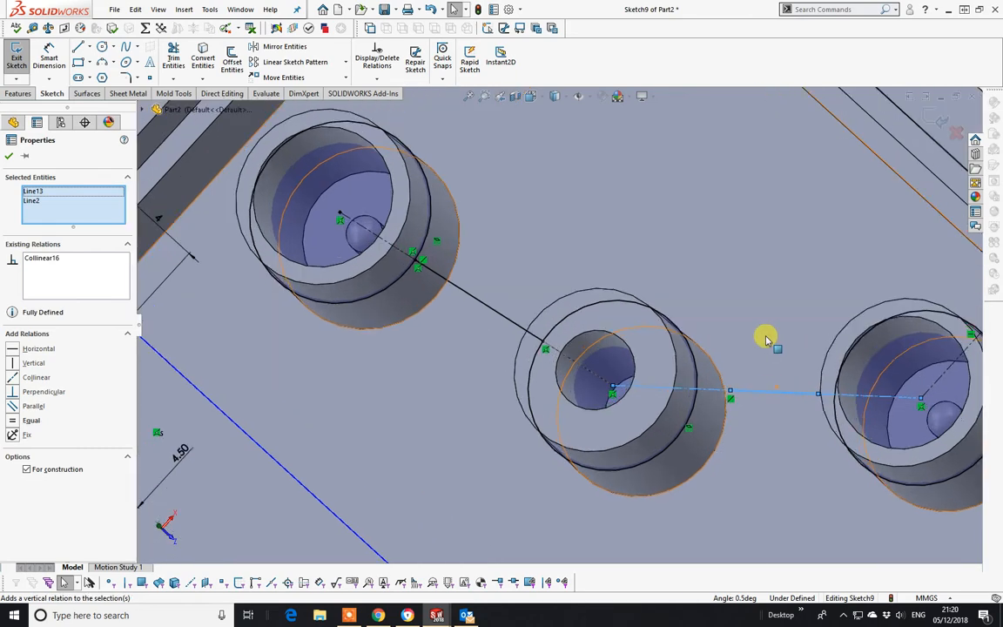
left_click(771, 364)
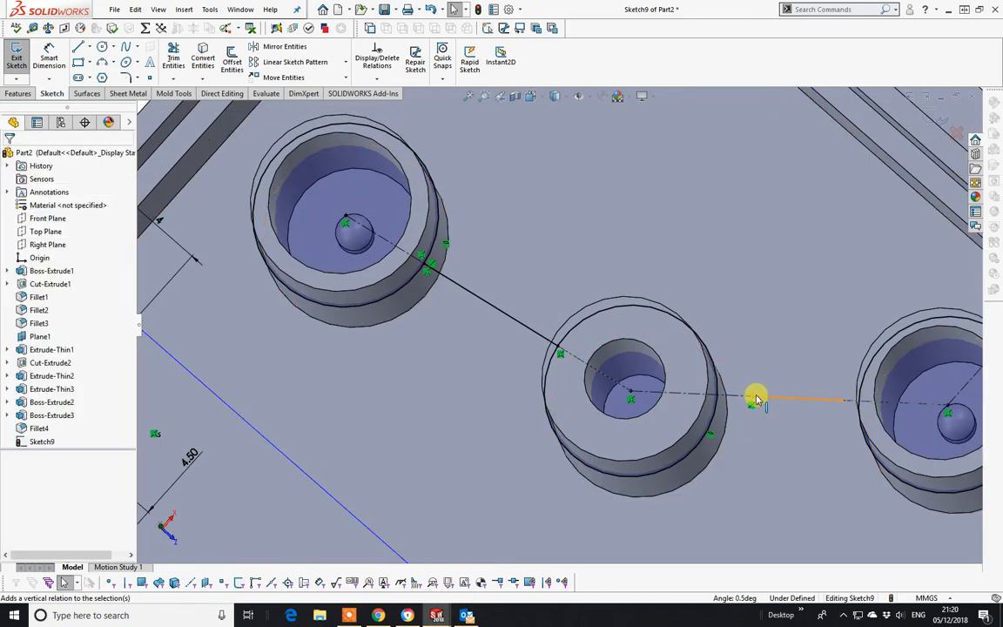
Make the second solid line's endpoint nearest the middle boss coincident with that boss's converted circle
left_click(754, 400)
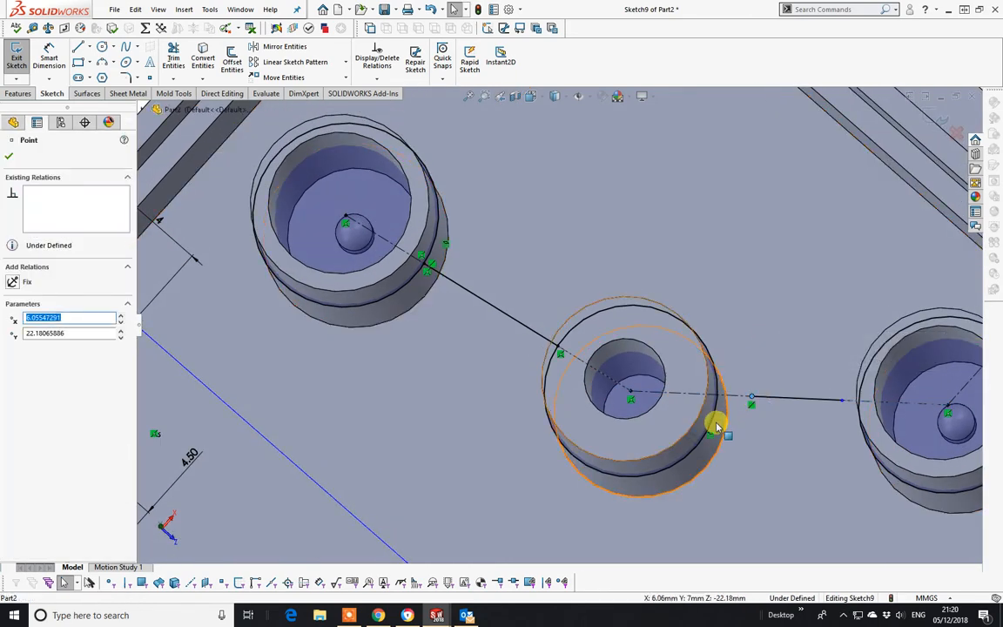
left_click(712, 421)
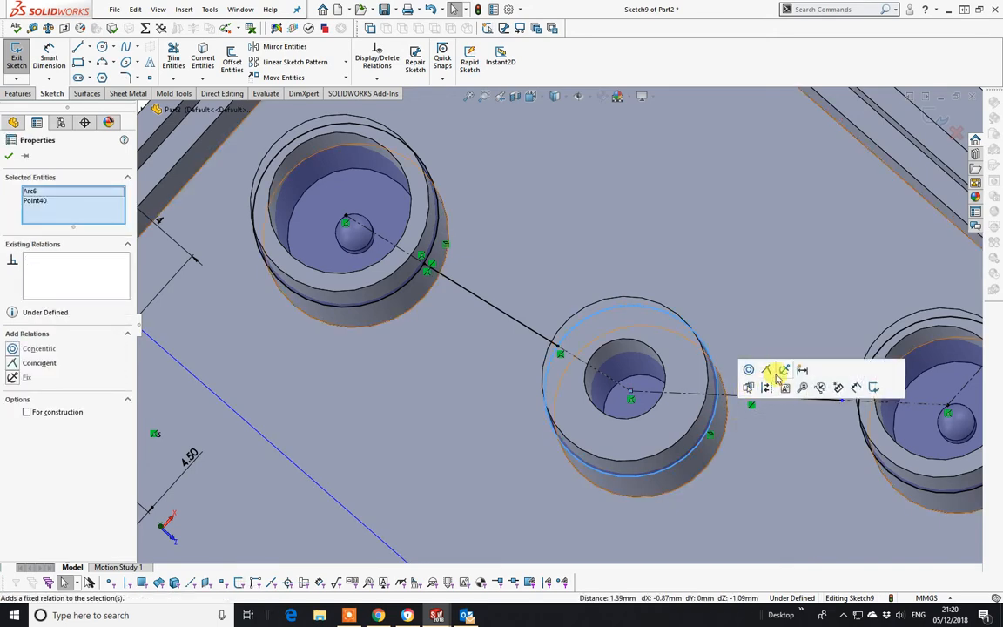
left_click(770, 372)
left_click(805, 462)
Make the second solid line's remaining endpoint coincident with the converted circle of the third boss
middle_click_drag(806, 461, 823, 428)
scroll(893, 419, "up", 1)
scroll(875, 395, "down", 3)
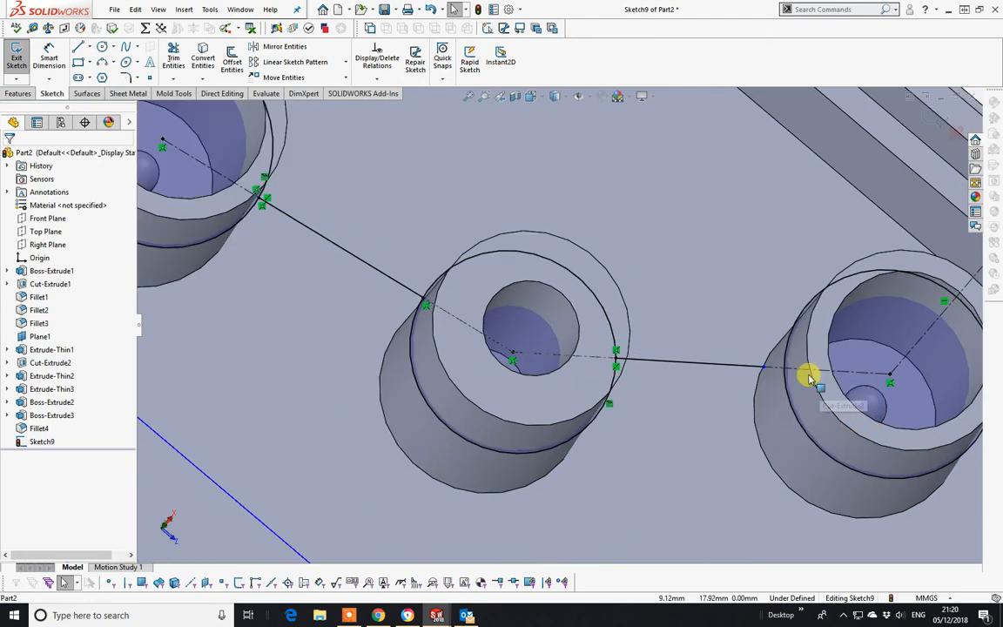
left_click(764, 371)
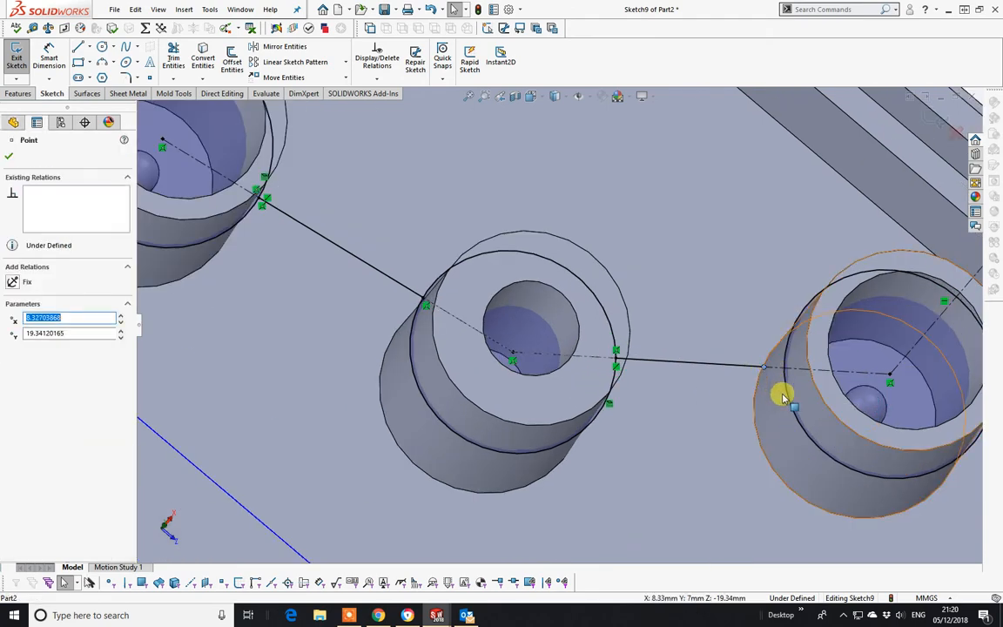
left_click(785, 392)
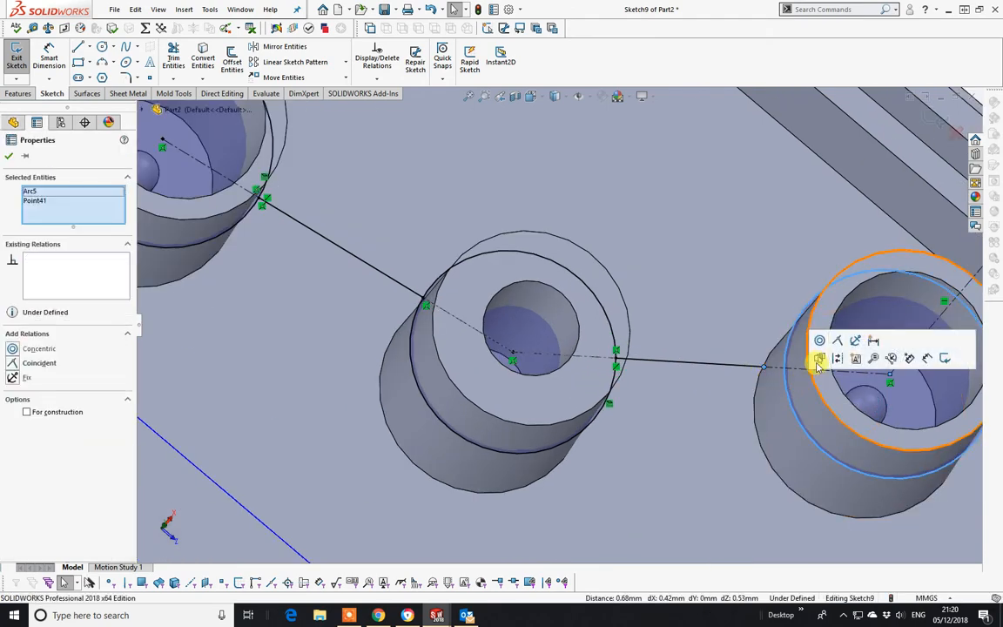
left_click(838, 344)
Draw a short horizontal solid line about 1.2 mm long beside the centerline between the third boss and the wall
scroll(819, 417, "up", 3)
scroll(819, 417, "up", 1)
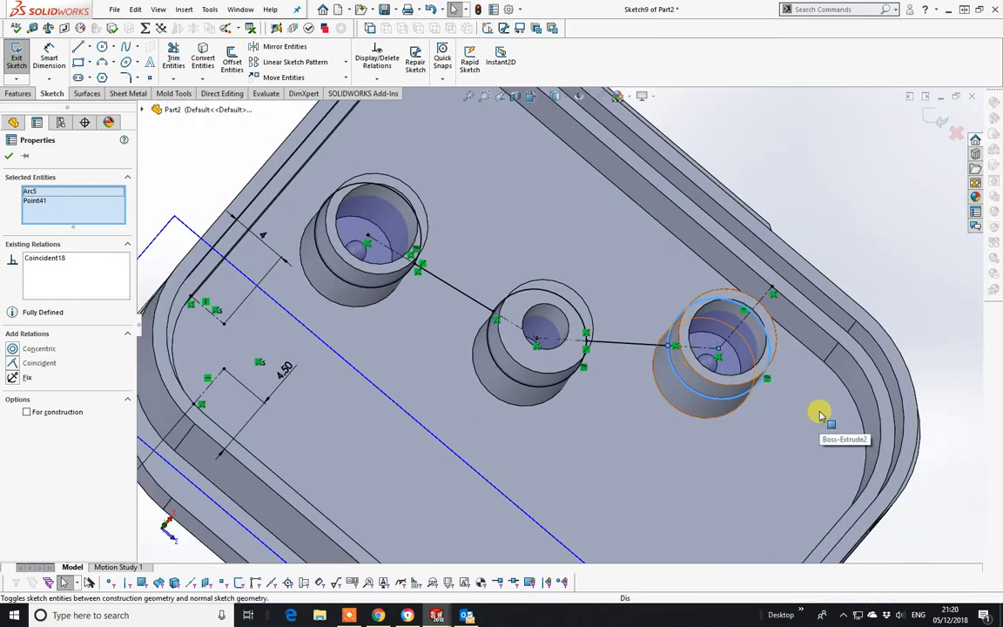
middle_click_drag(819, 414, 793, 396)
scroll(826, 306, "down", 3)
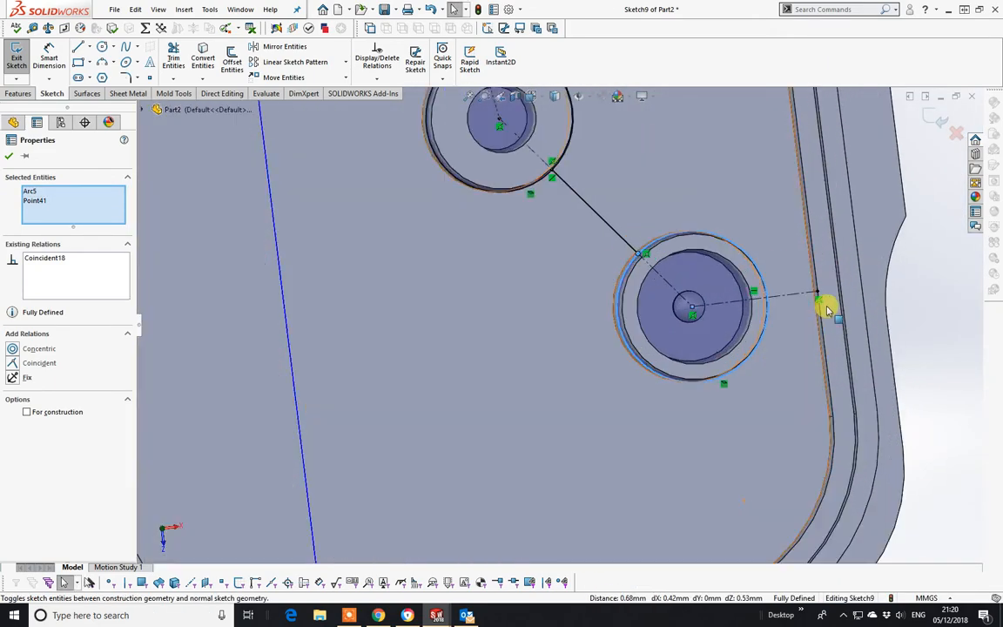
scroll(826, 301, "up", 4)
scroll(826, 298, "down", 4)
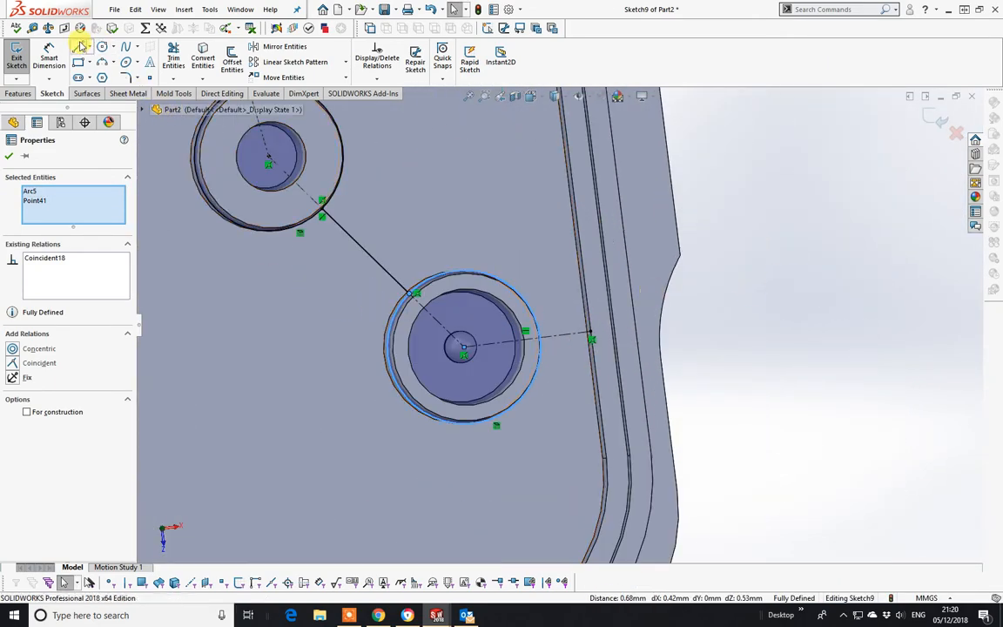
key("l")
left_click(588, 338)
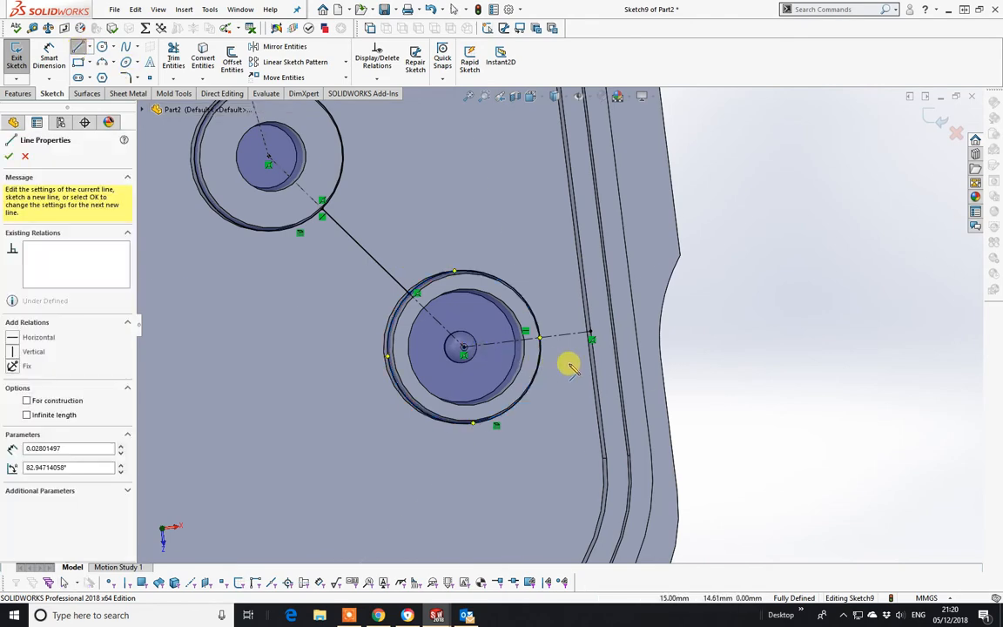
right_click(577, 358)
left_click(592, 370)
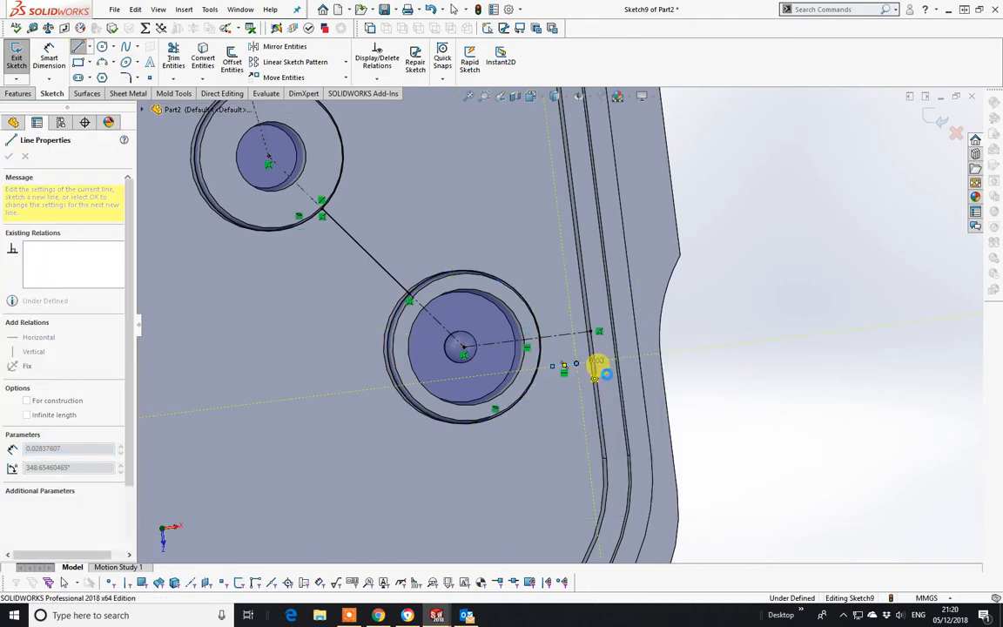
Make the short horizontal line collinear with the centerline running from the third boss to the wall
left_click(570, 369)
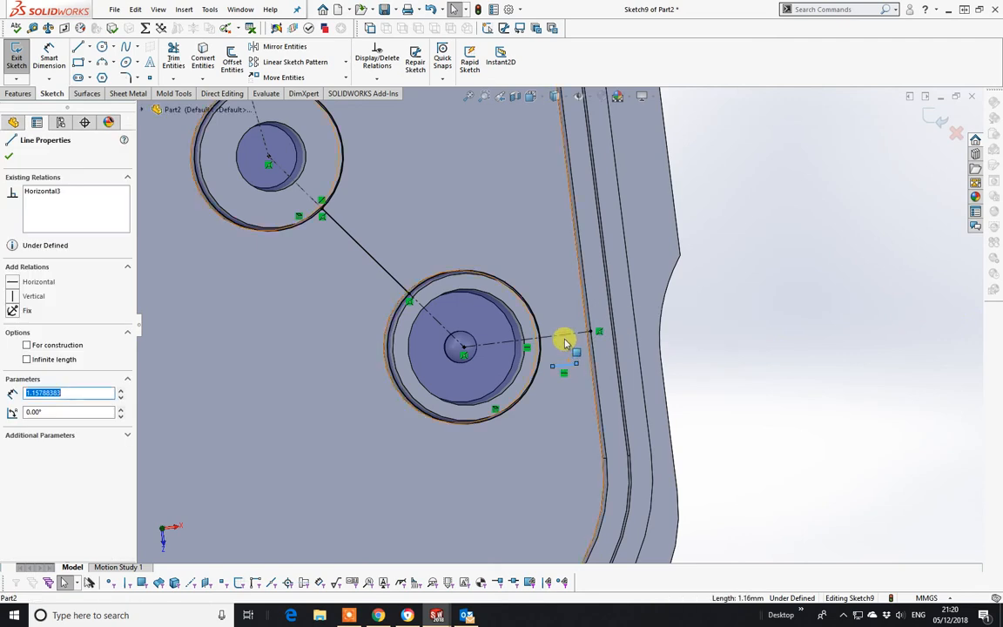
left_click(590, 326, "ctrl")
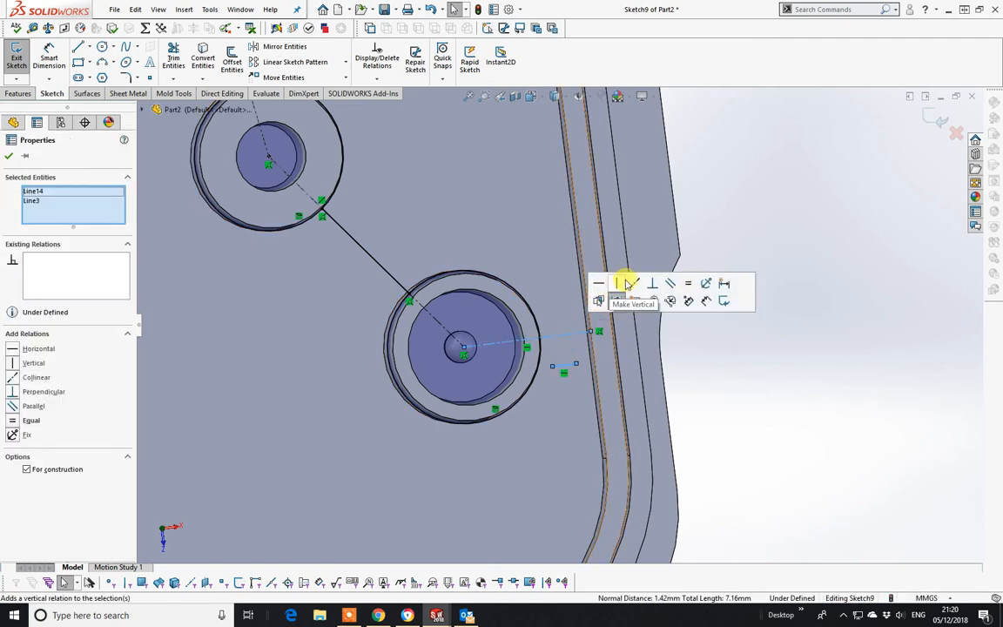
left_click(634, 284)
Make the short horizontal line's endpoint nearest the third boss coincident with that boss's converted circle
mouse_move(649, 331)
middle_mouse_down()
mouse_move(624, 324)
mouse_move(632, 299)
middle_mouse_up()
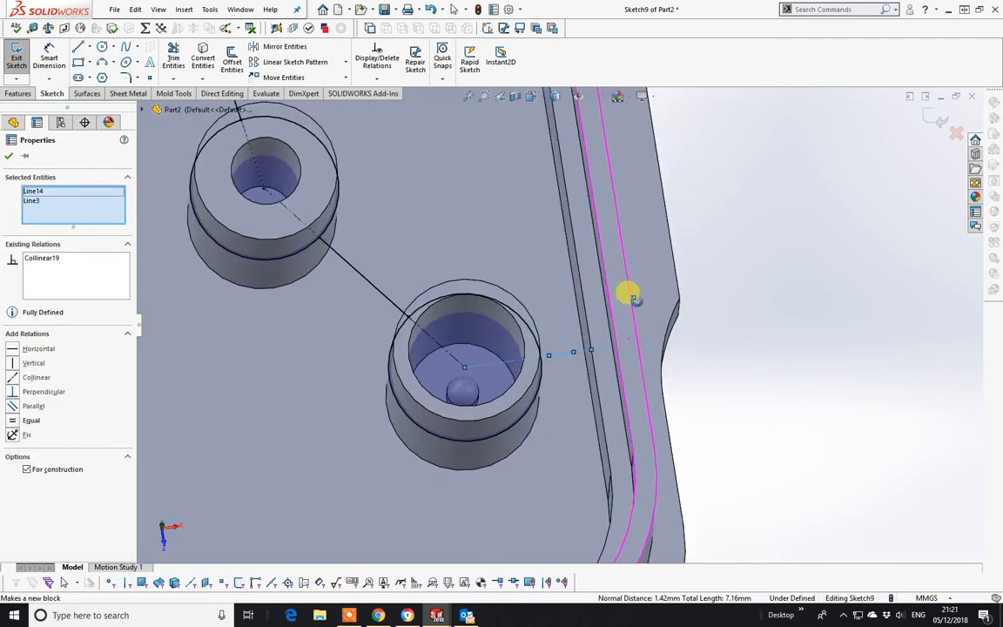
scroll(606, 347, "down", 4)
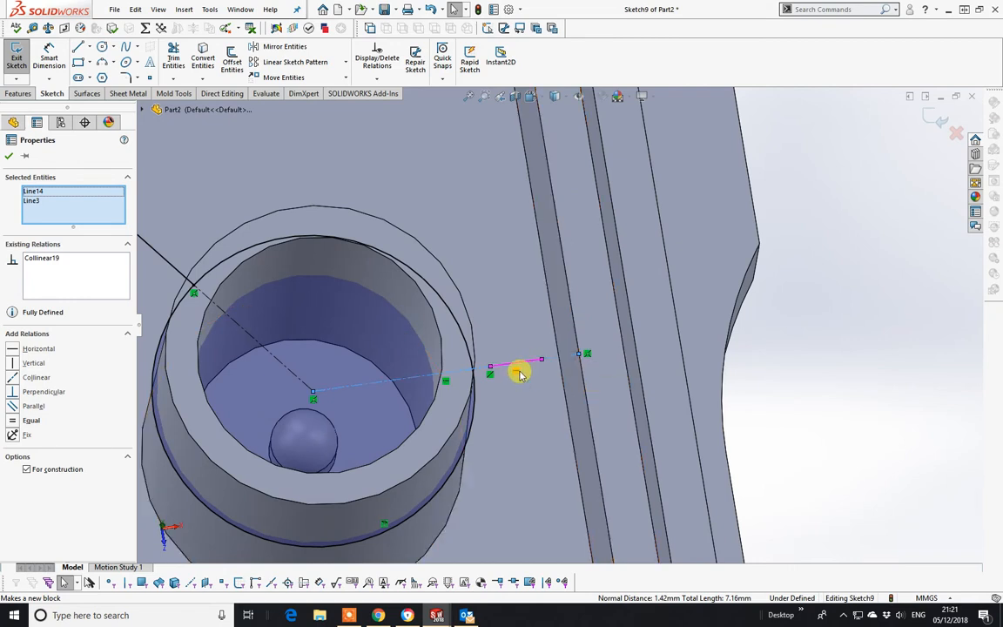
key("Escape")
left_click(491, 371)
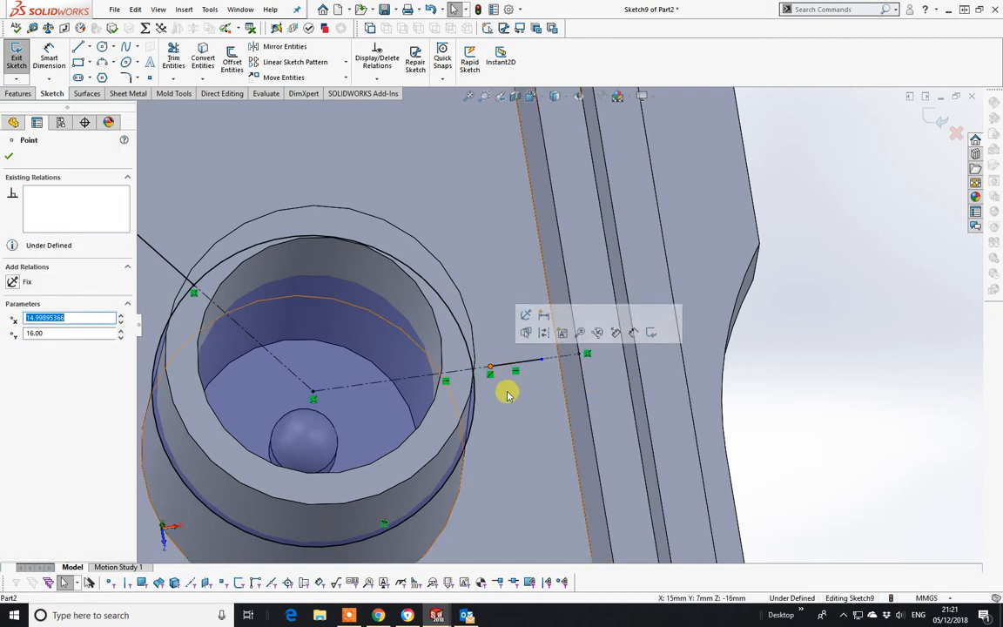
left_click(475, 423, "ctrl")
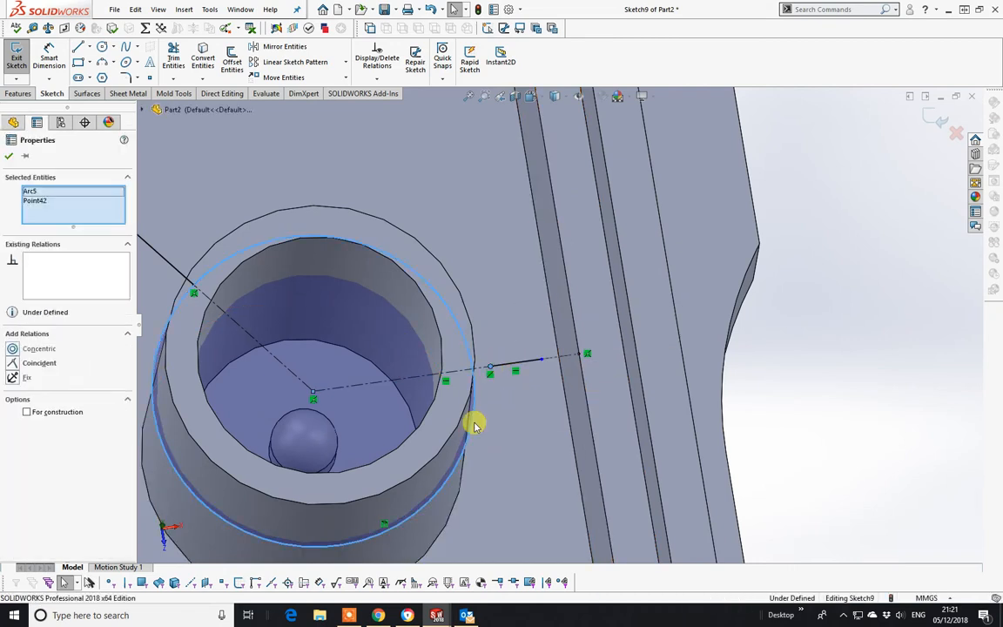
left_click(533, 372)
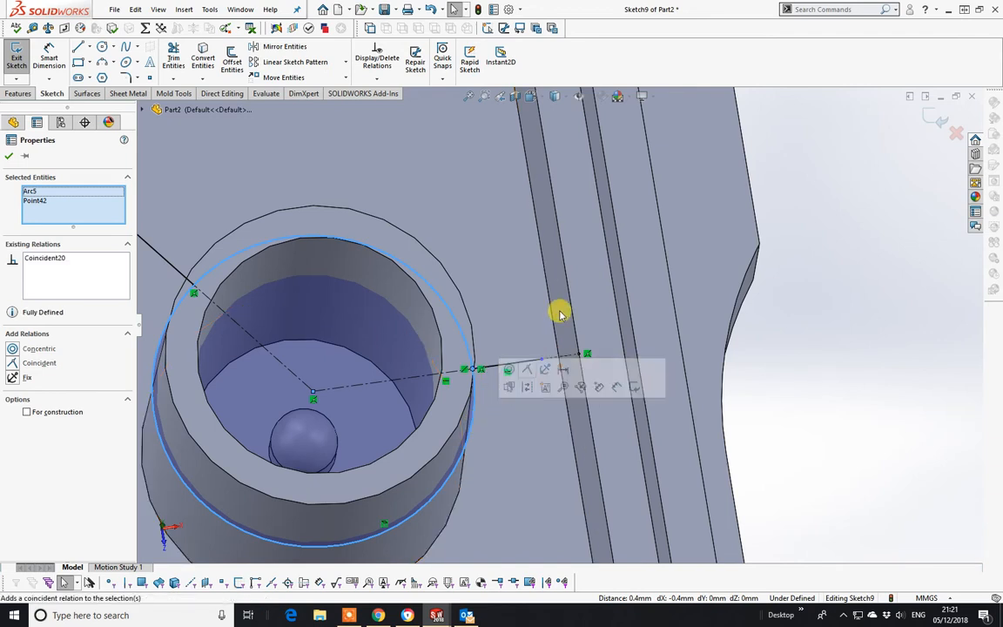
Try a pierce relation between the short line's free endpoint and the inner wall edge, and delete that relation
left_click(541, 359)
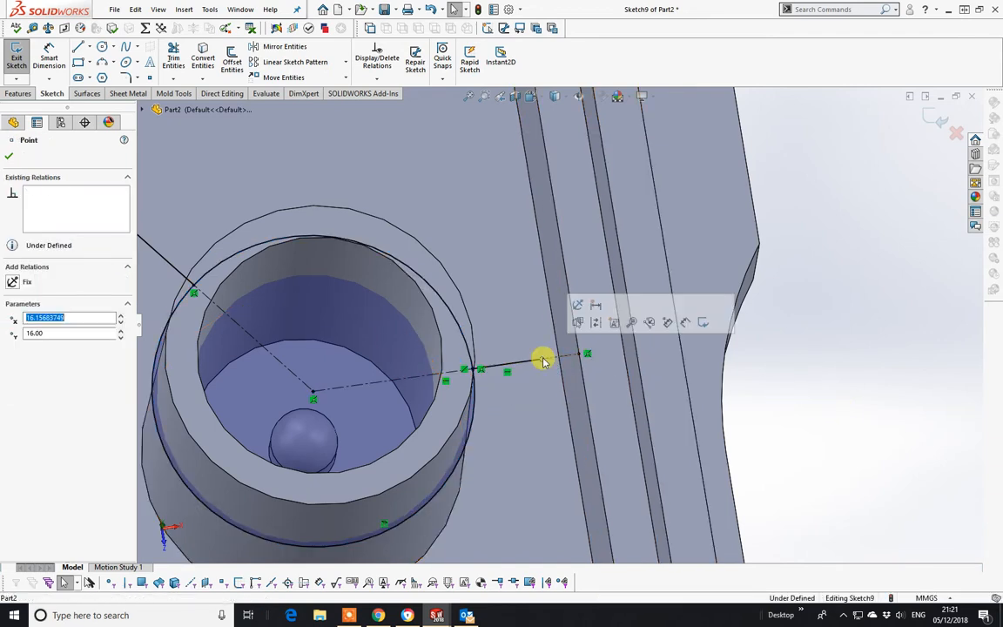
left_click(586, 391, "ctrl")
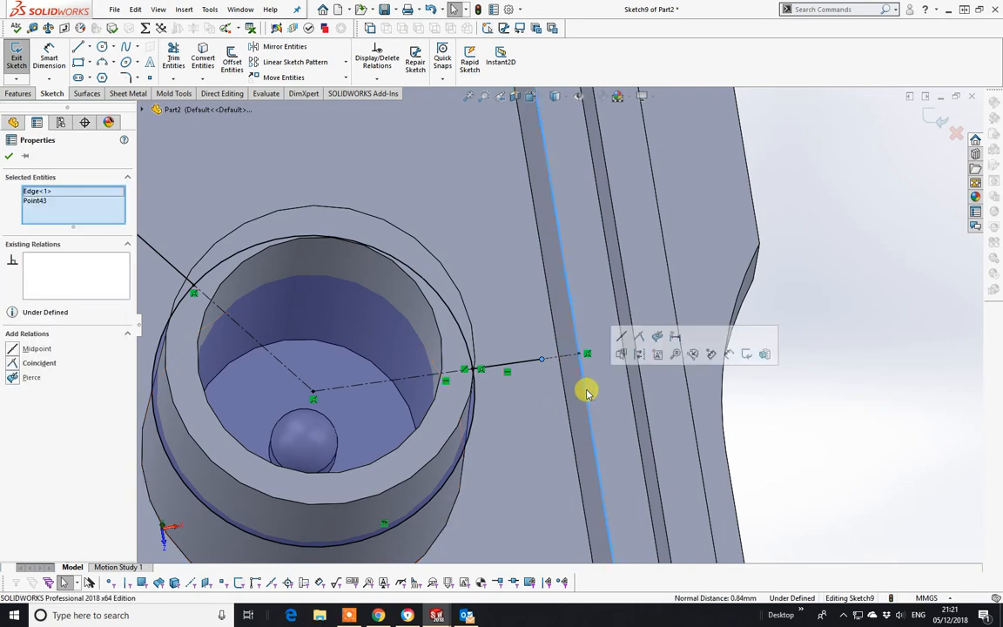
left_click(660, 337)
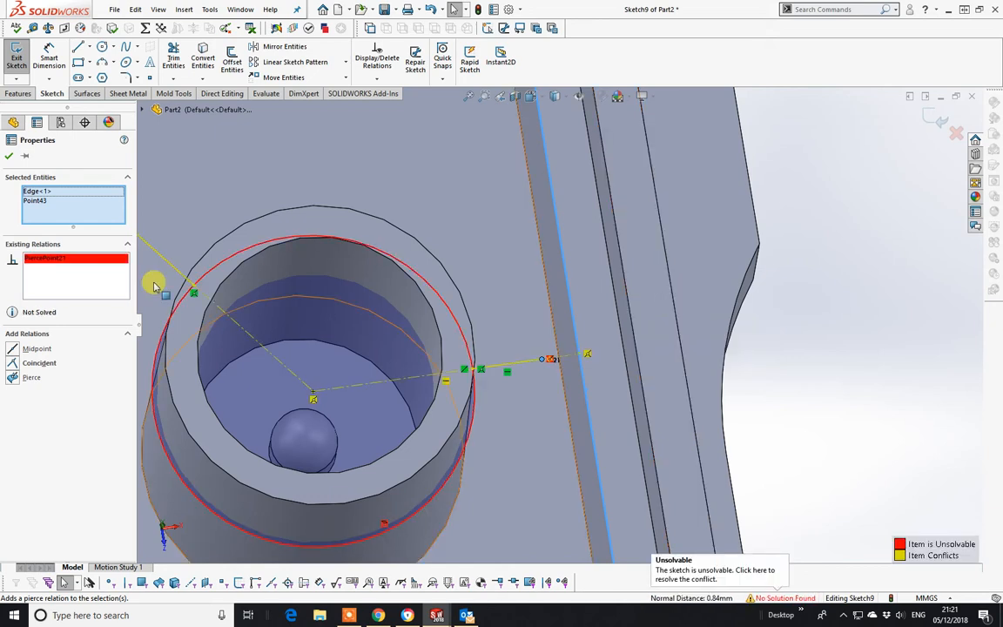
right_click(102, 260)
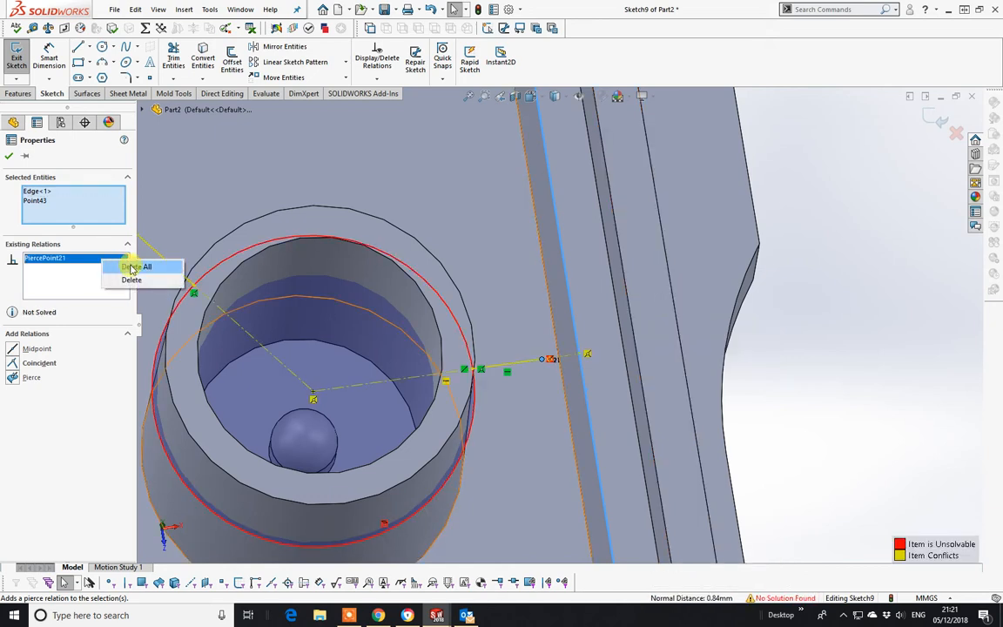
left_click(132, 280)
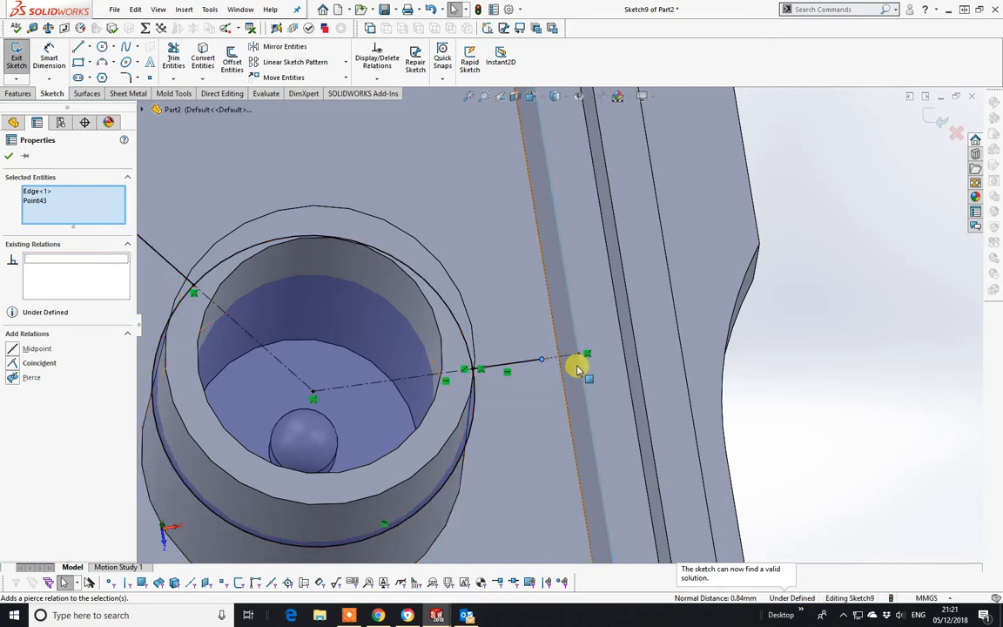
left_click(579, 356, "ctrl")
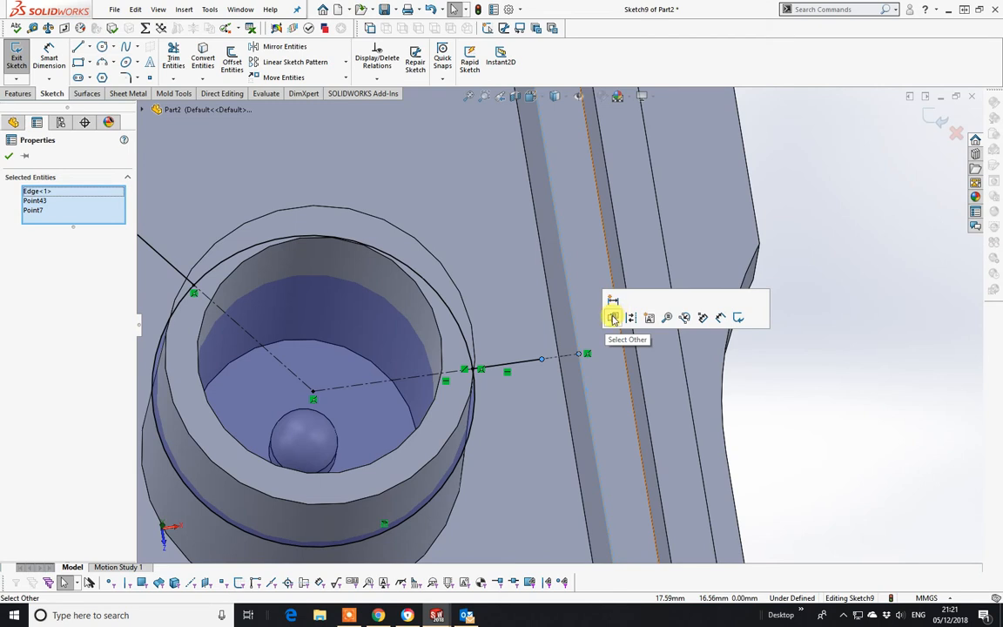
key("Escape")
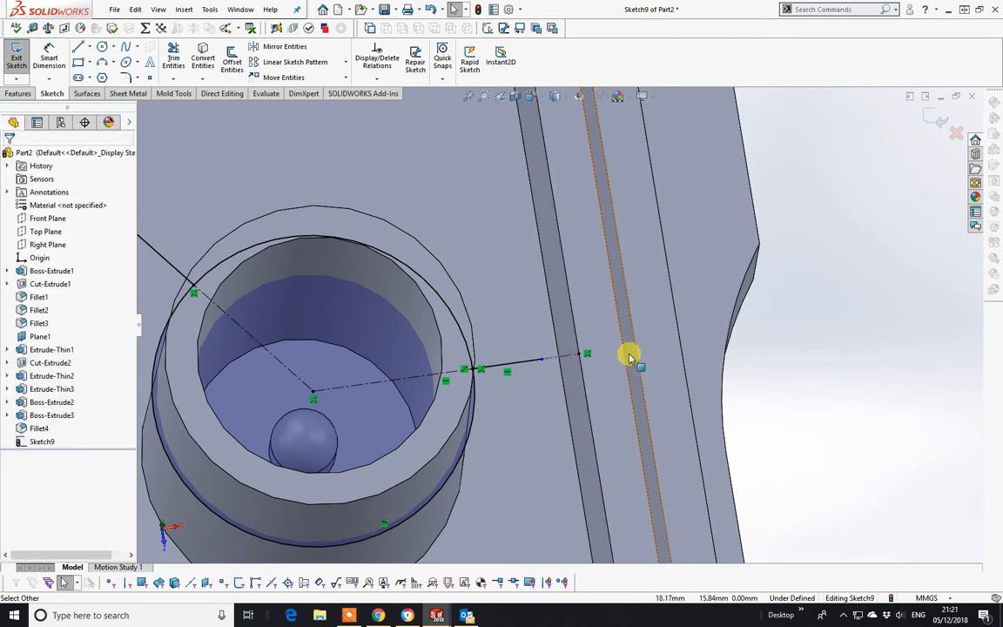
Make the short line's free endpoint coincident with the inner wall face beside the third boss
left_click(542, 360)
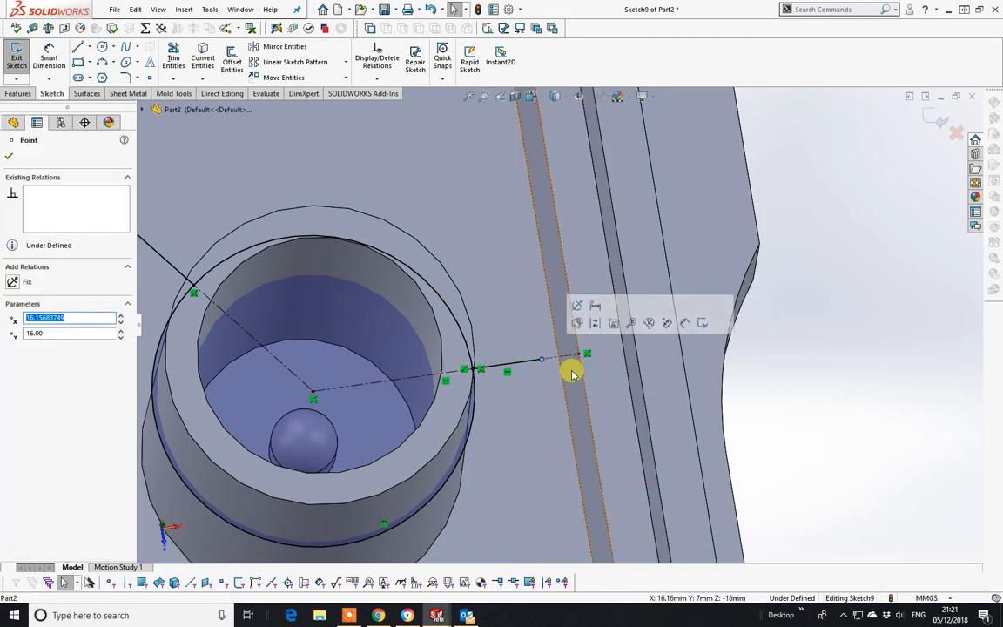
left_click(573, 375, "ctrl")
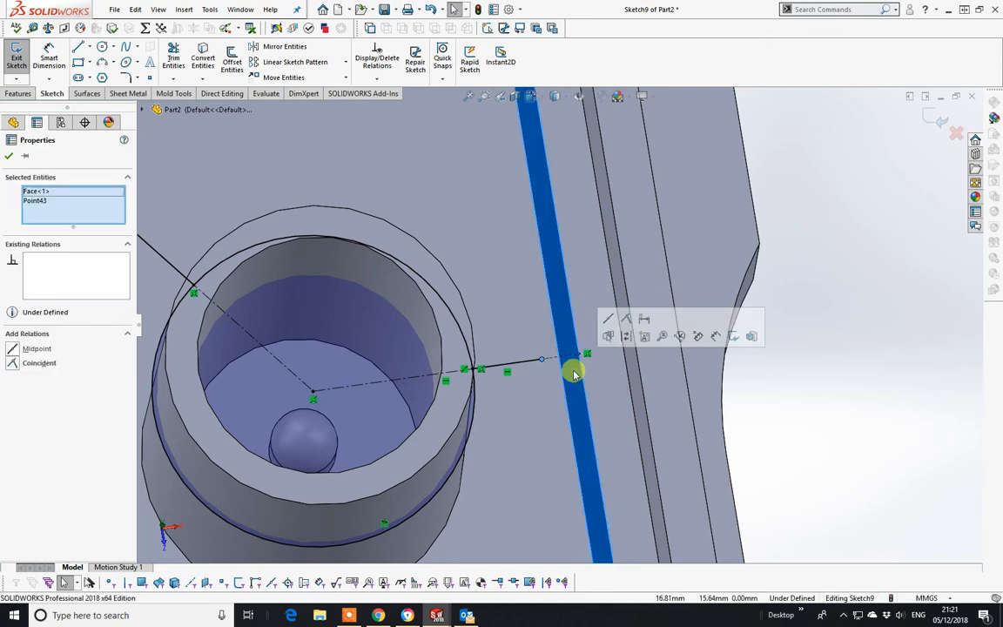
left_click(626, 321)
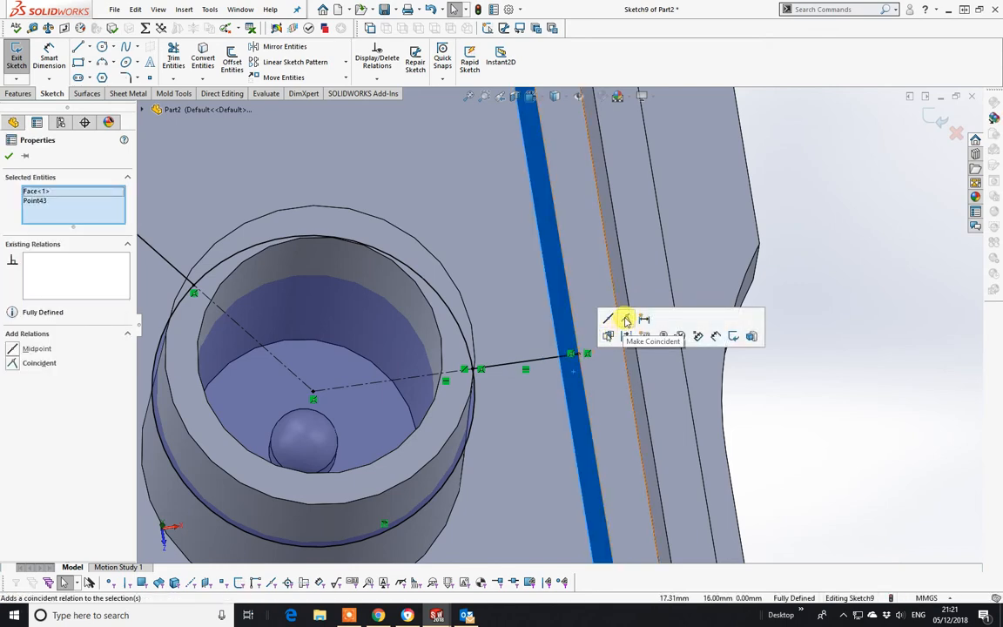
scroll(664, 366, "up", 5)
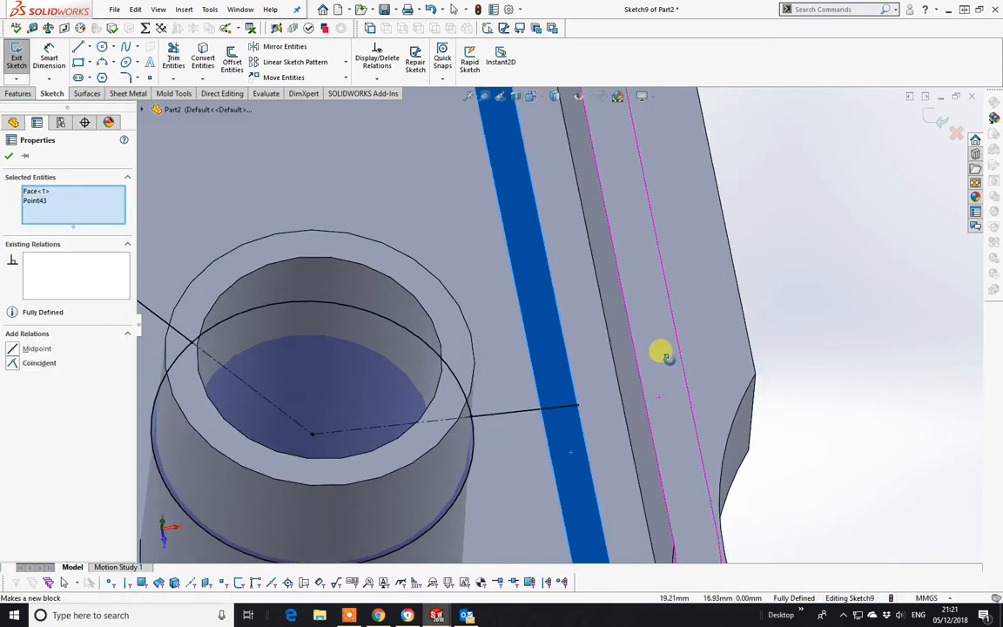
middle_click_drag(591, 401, 571, 359)
scroll(570, 352, "up", 1)
key("Escape")
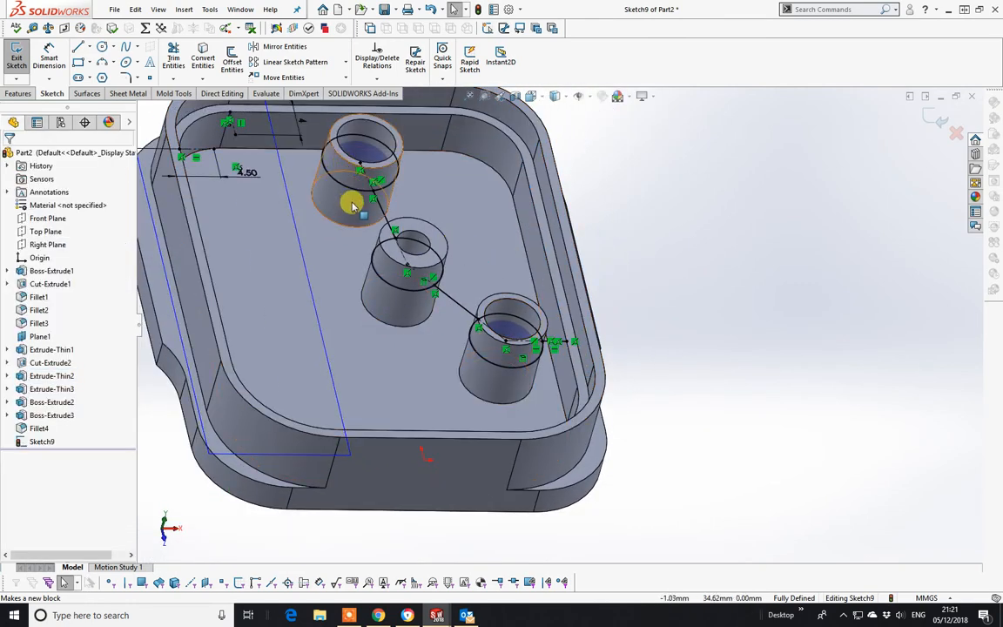
Change the three converted boss circles to construction geometry
left_click(346, 189)
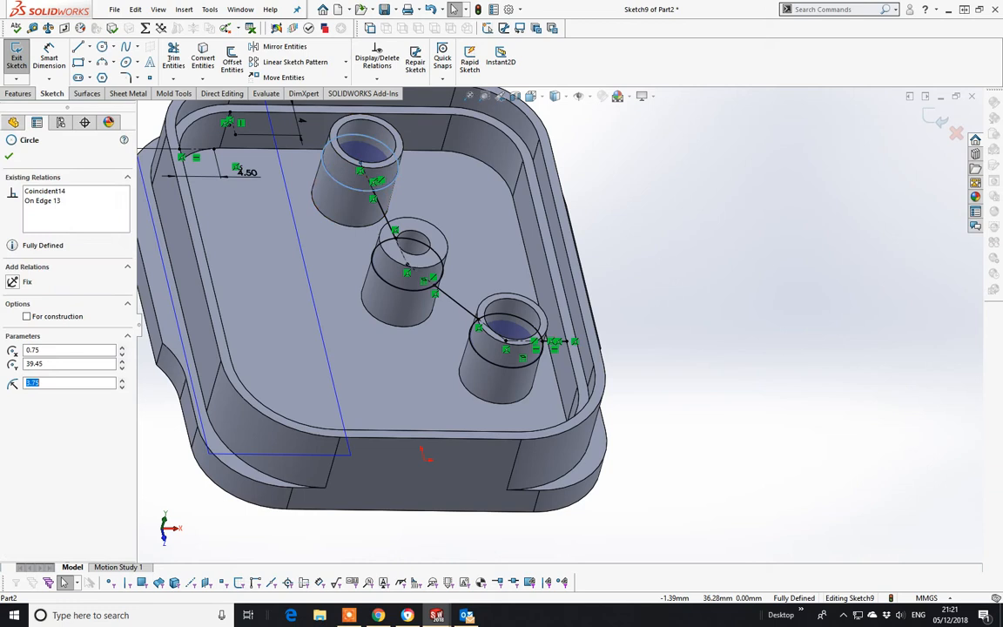
left_click(388, 288, "ctrl")
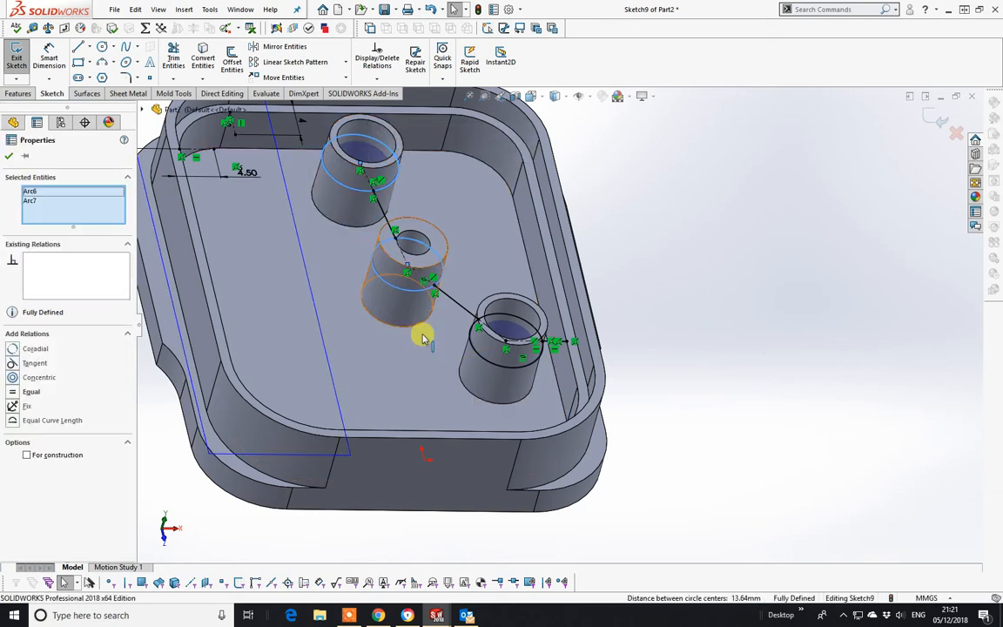
left_click(485, 361, "ctrl")
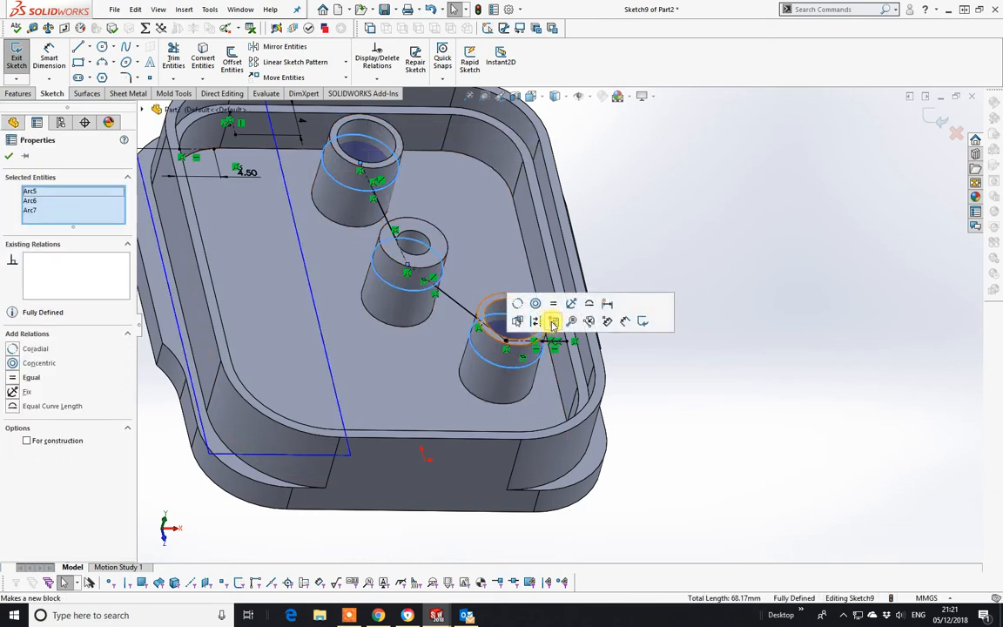
left_click(535, 320)
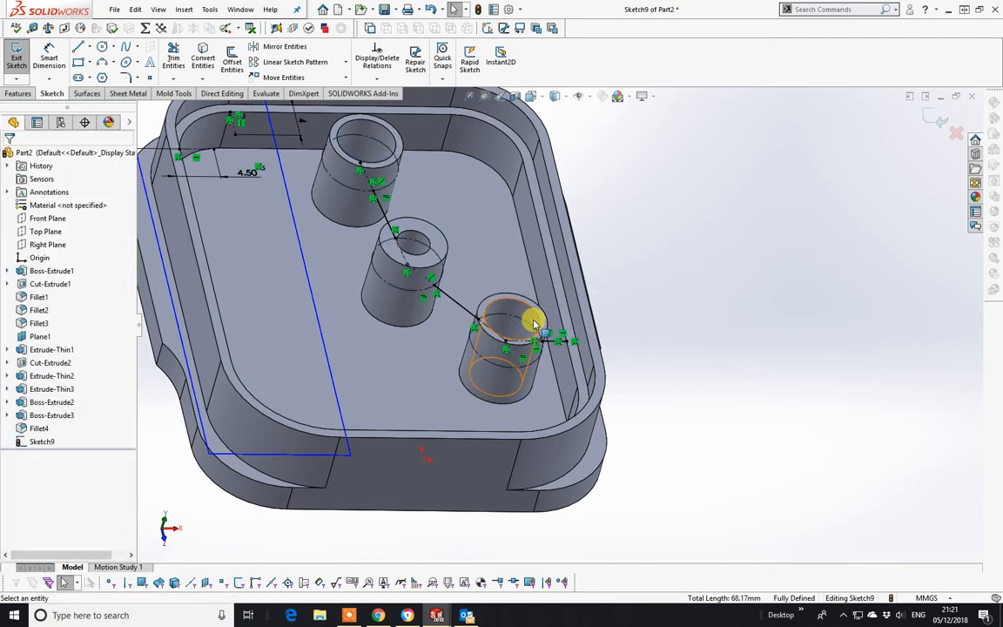
Change the short vertical and horizontal centerlines at the housing's rounded corner from construction to solid lines
middle_click_drag(613, 284, 582, 315)
scroll(342, 208, "up", 2)
scroll(316, 183, "down", 6)
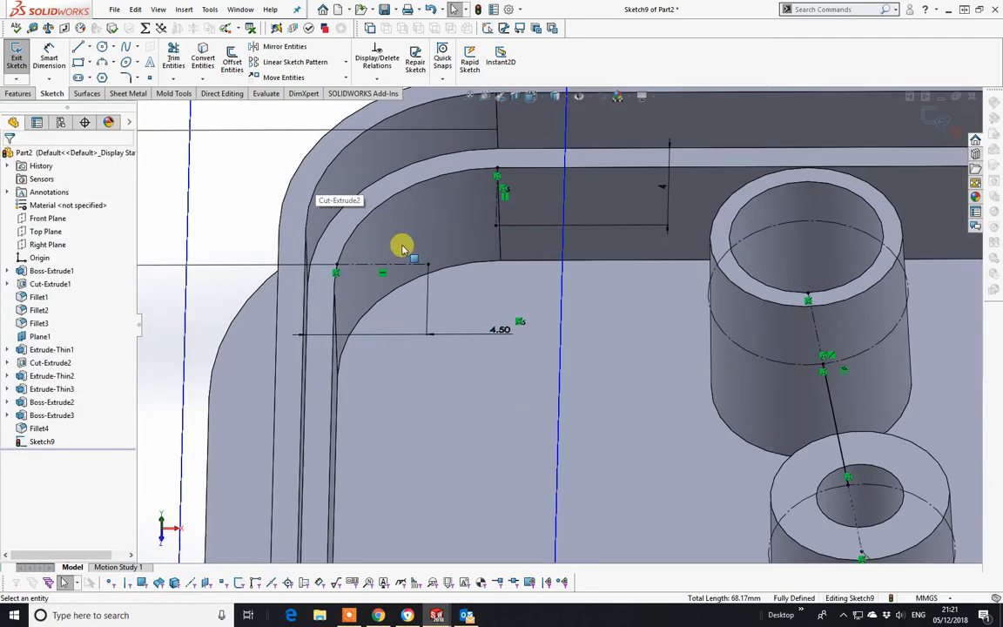
mouse_move(411, 254)
middle_mouse_down()
mouse_move(395, 270)
mouse_move(402, 368)
mouse_move(410, 342)
mouse_move(402, 355)
middle_mouse_up()
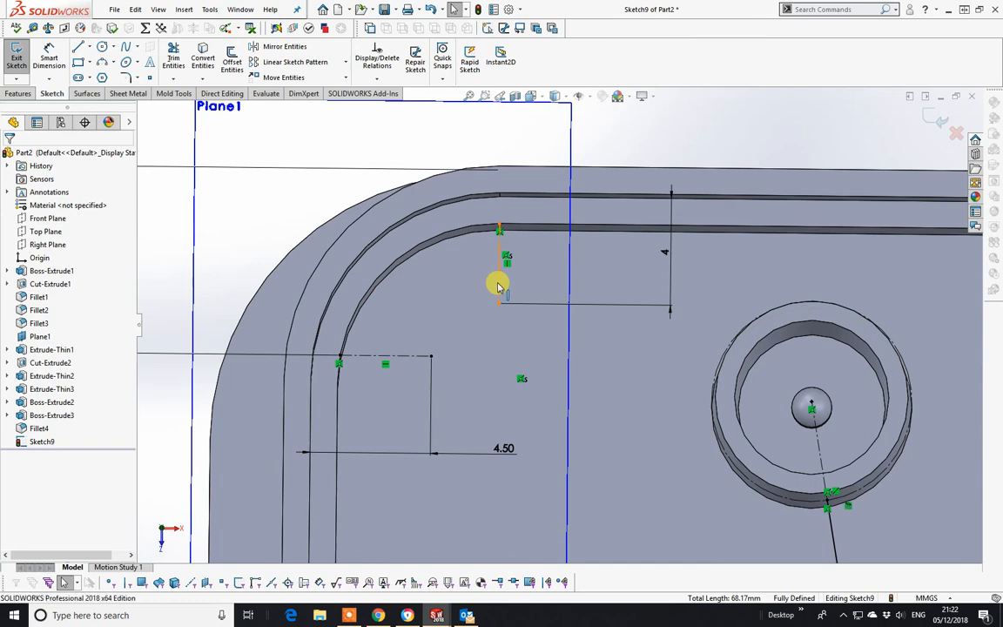
left_click(500, 281)
left_click(400, 356, "ctrl")
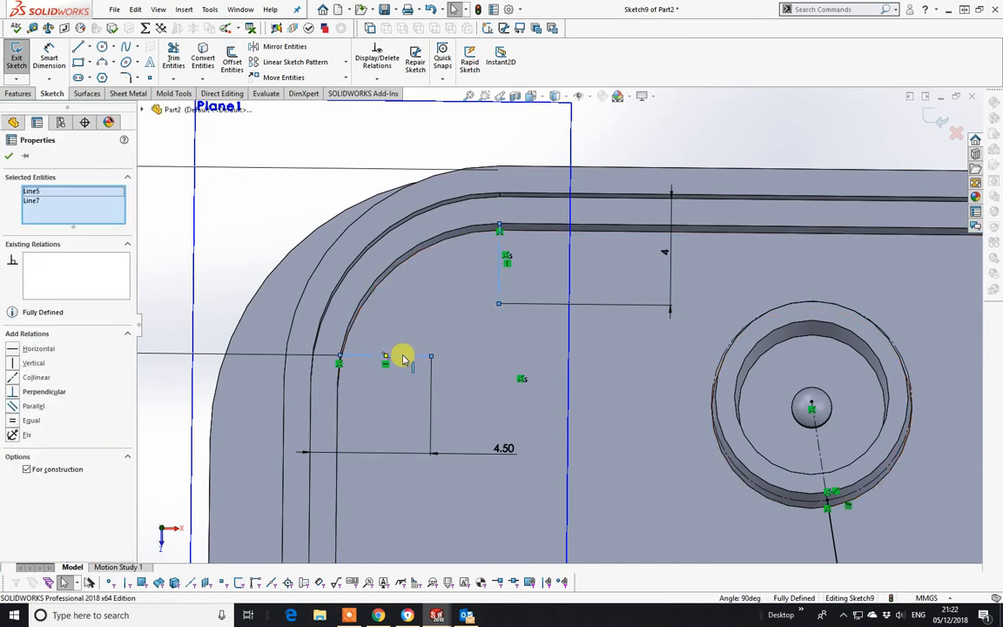
left_click(454, 316)
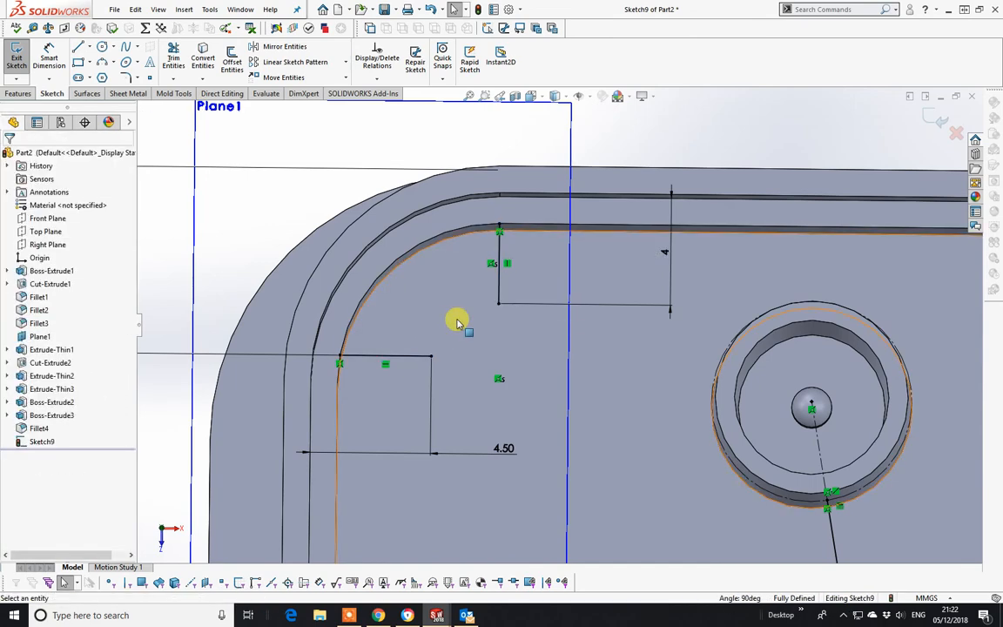
Start an Extruded Boss from the sketch with the thin feature type set to Mid-Plane
scroll(510, 358, "up", 3)
middle_click_drag(510, 358, 468, 265)
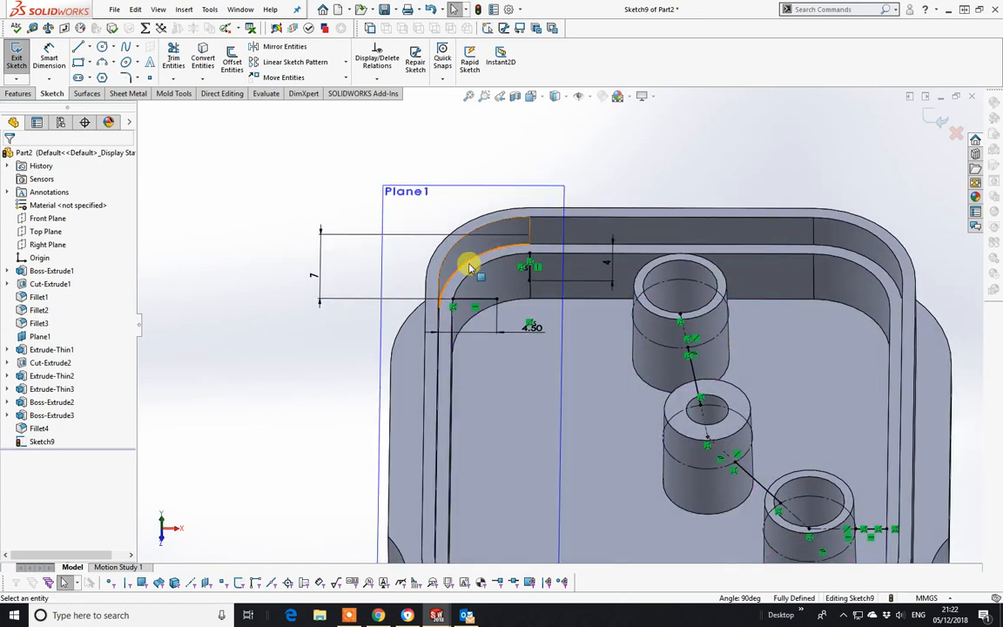
left_click(17, 93)
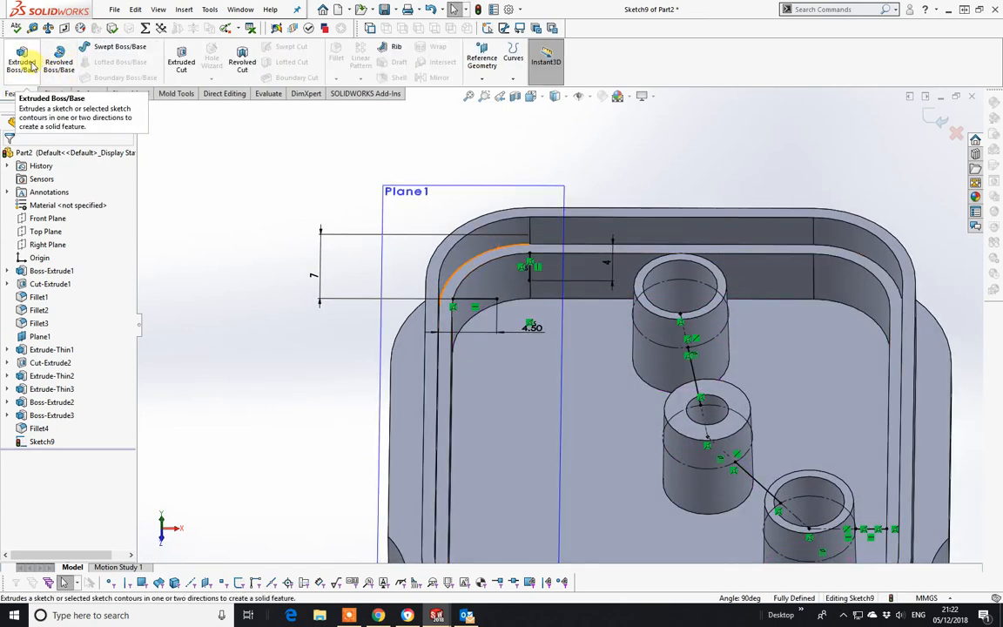
left_click(21, 61)
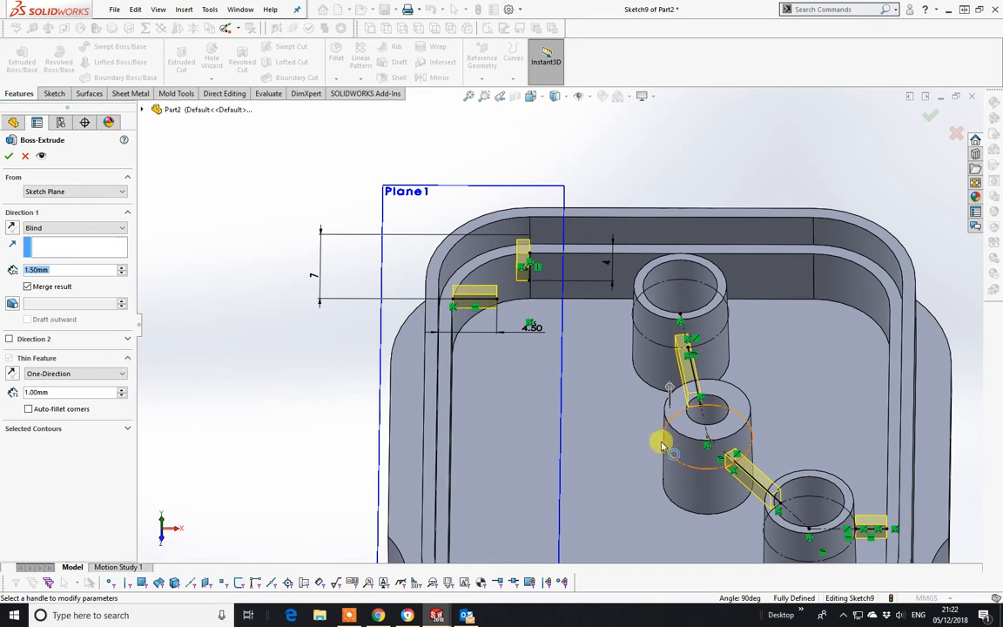
mouse_move(631, 401)
middle_mouse_down()
mouse_move(502, 336)
mouse_move(510, 387)
mouse_move(487, 432)
mouse_move(512, 453)
middle_mouse_up()
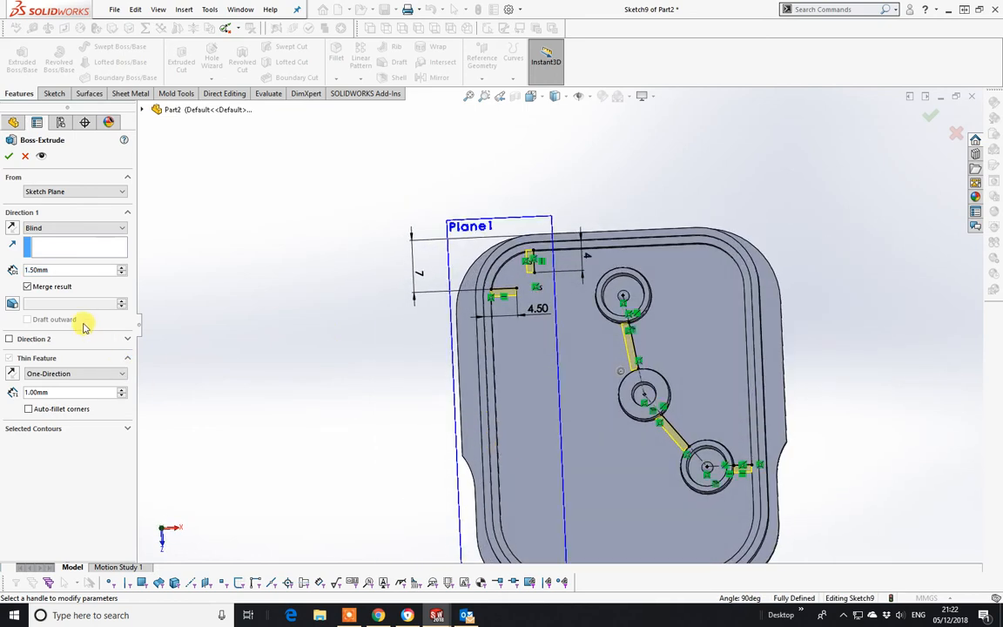
left_click(121, 378)
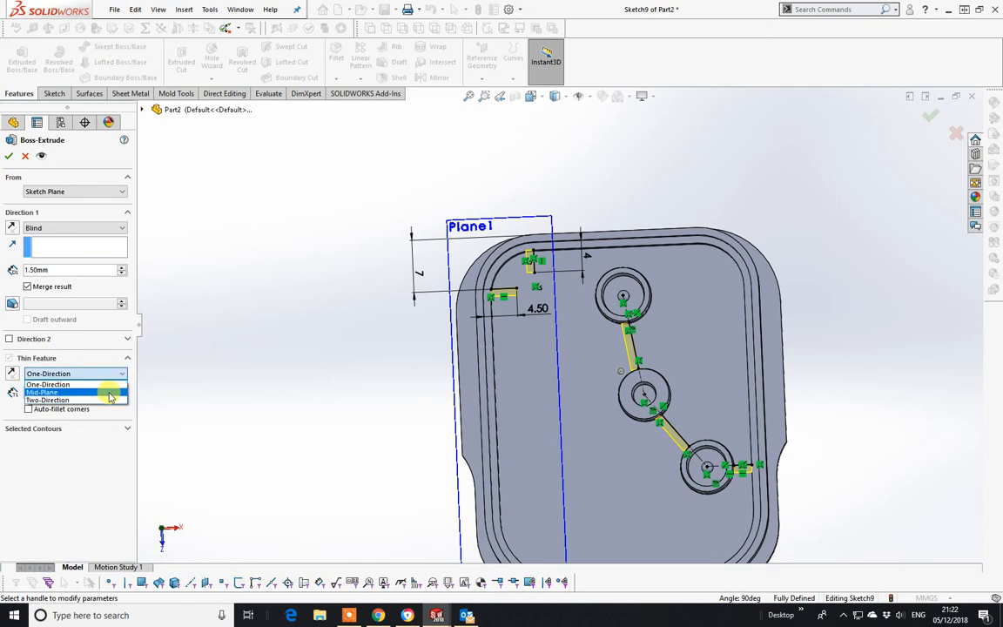
left_click(111, 393)
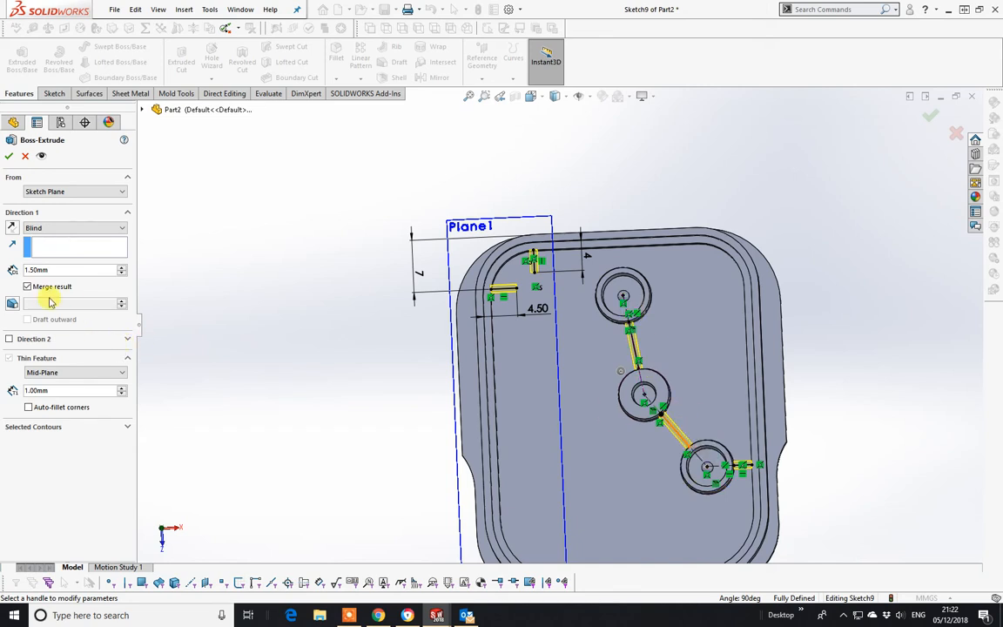
Set the extrusion's end condition to Up To Surface, ending at the housing's inner floor face, and complete the feature
left_click(69, 269)
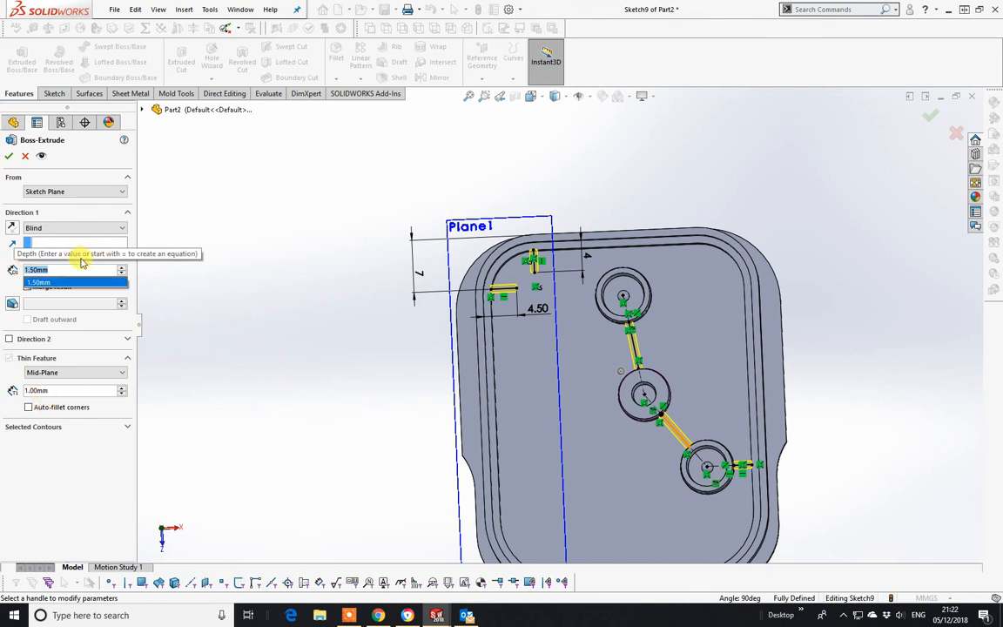
left_click(84, 228)
left_click(84, 228)
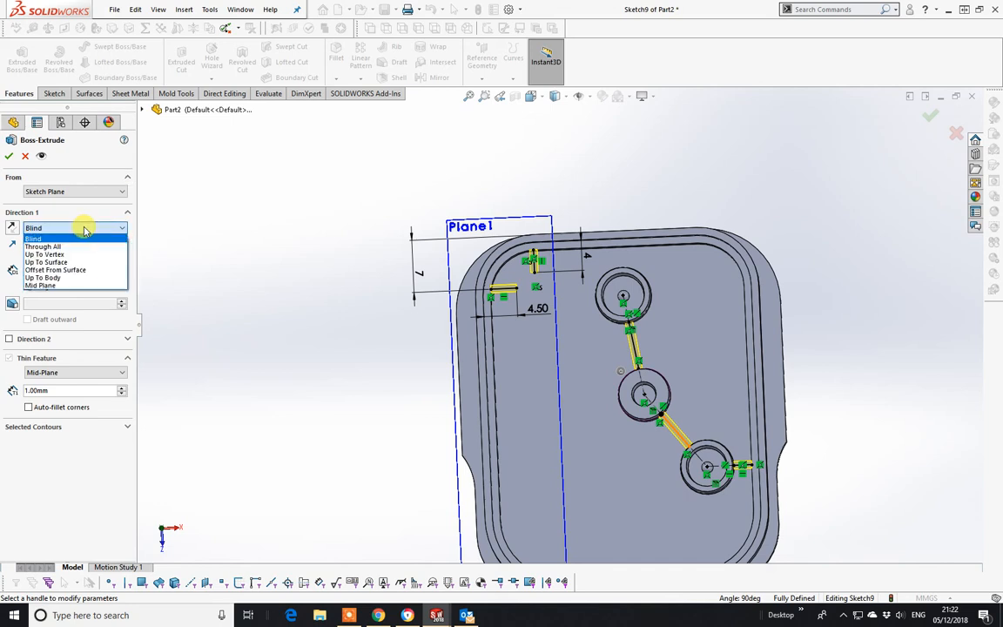
left_click(52, 262)
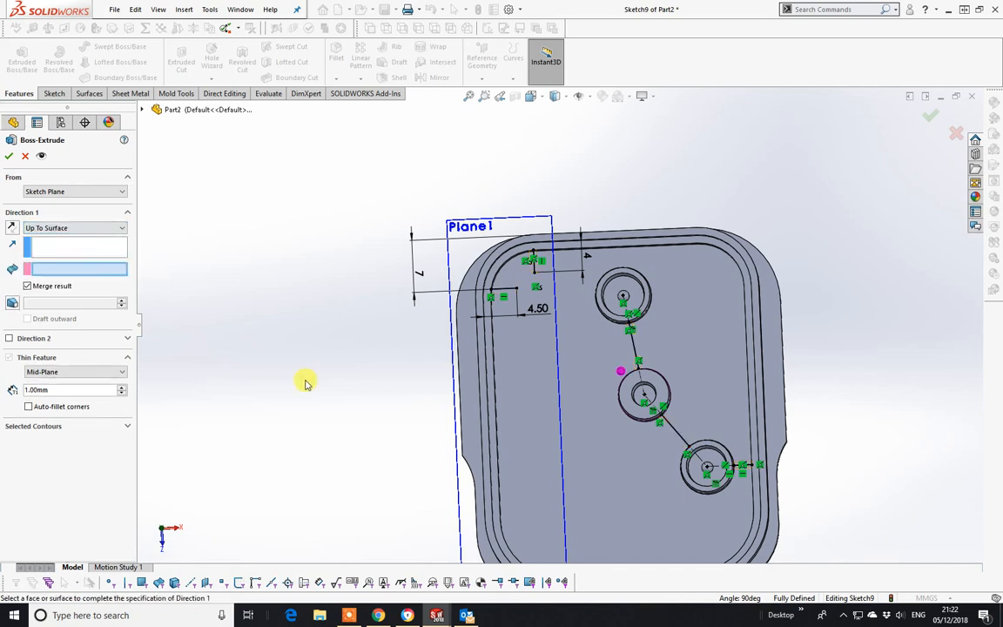
left_click(615, 455)
right_click(613, 456)
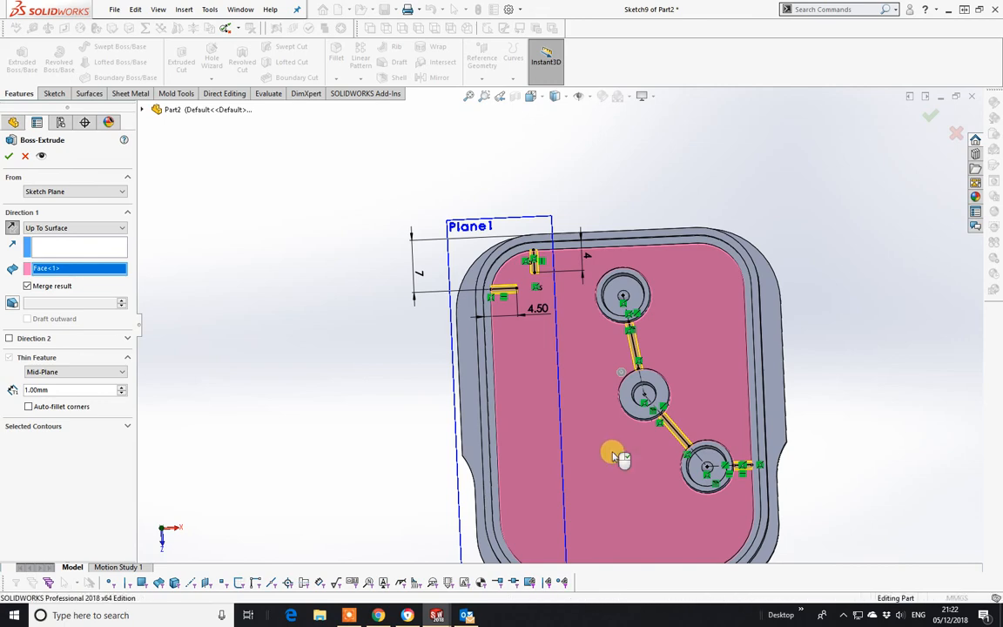
middle_click_drag(628, 427, 643, 457)
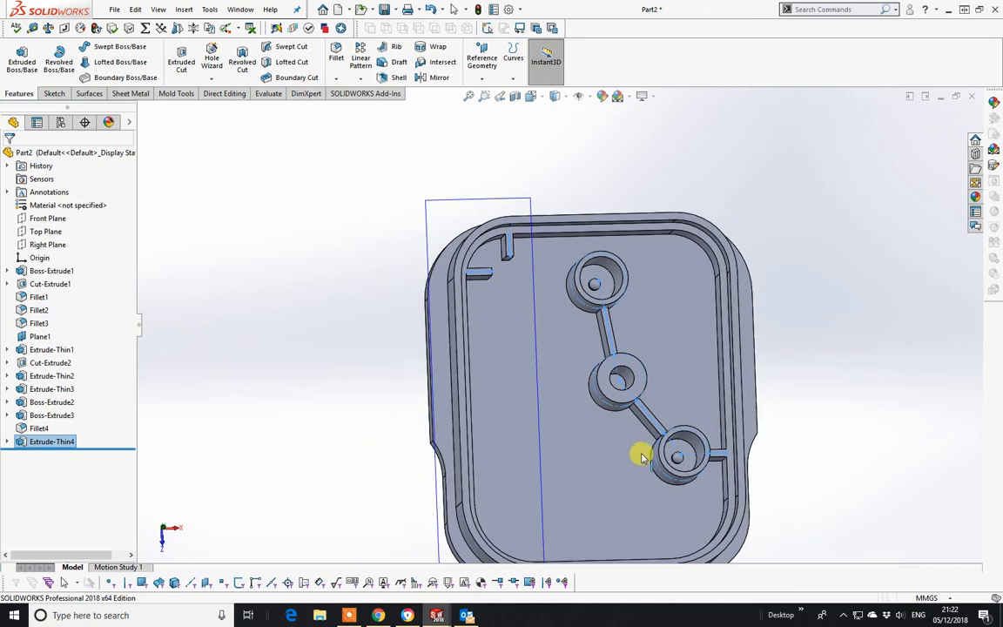